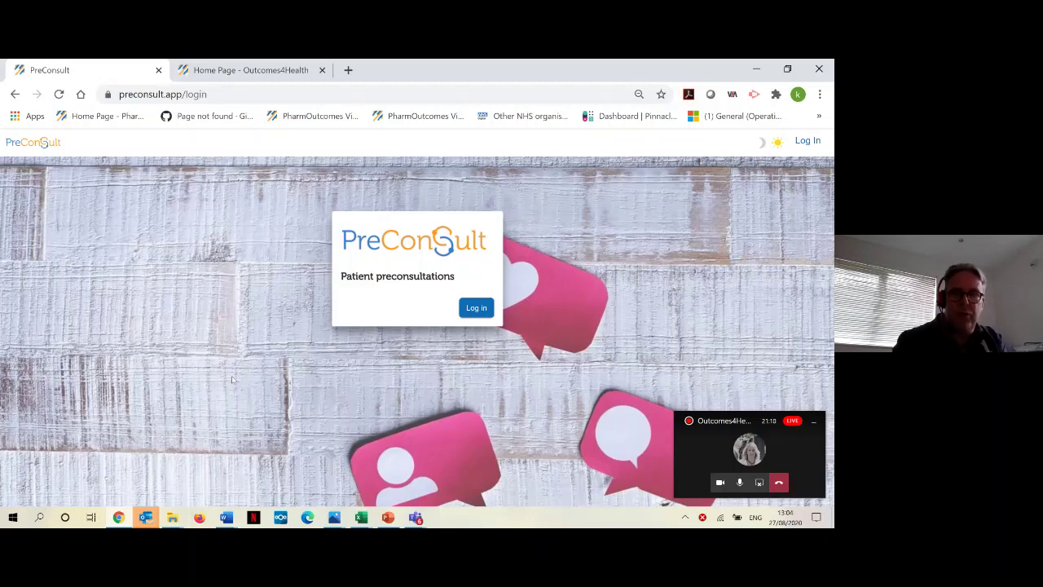
# Step: Replace the autofilled username on the PharmOutcomes login with the test account's username
pyautogui.click(477, 308)
pyautogui.click(389, 441)
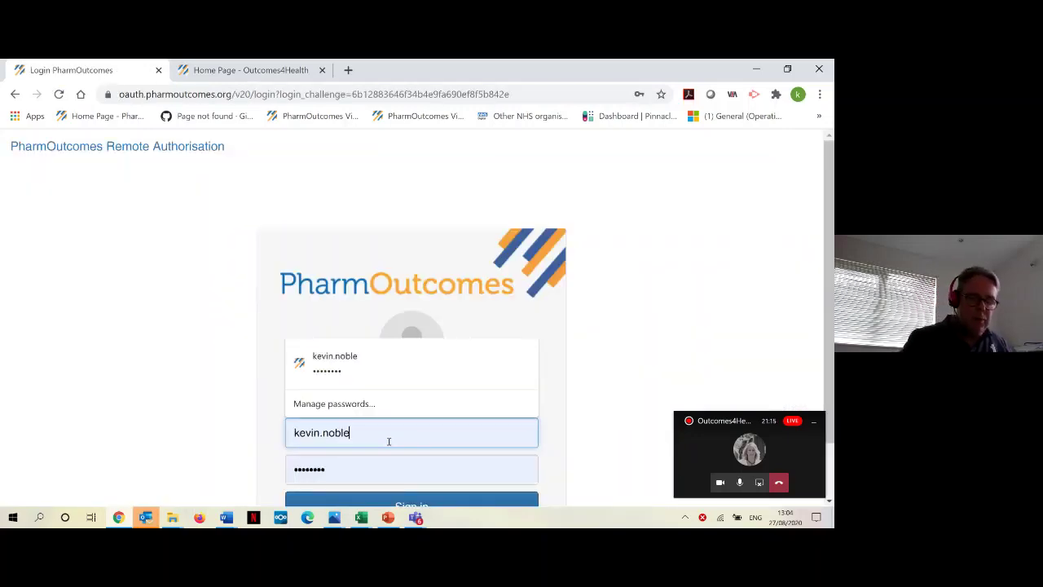
pyautogui.press('BackSpace')
pyautogui.press('BackSpace')
pyautogui.press('BackSpace')
pyautogui.press('BackSpace')
pyautogui.press('BackSpace')
pyautogui.press('BackSpace')
pyautogui.press('BackSpace')
pyautogui.press('BackSpace')
pyautogui.press('BackSpace')
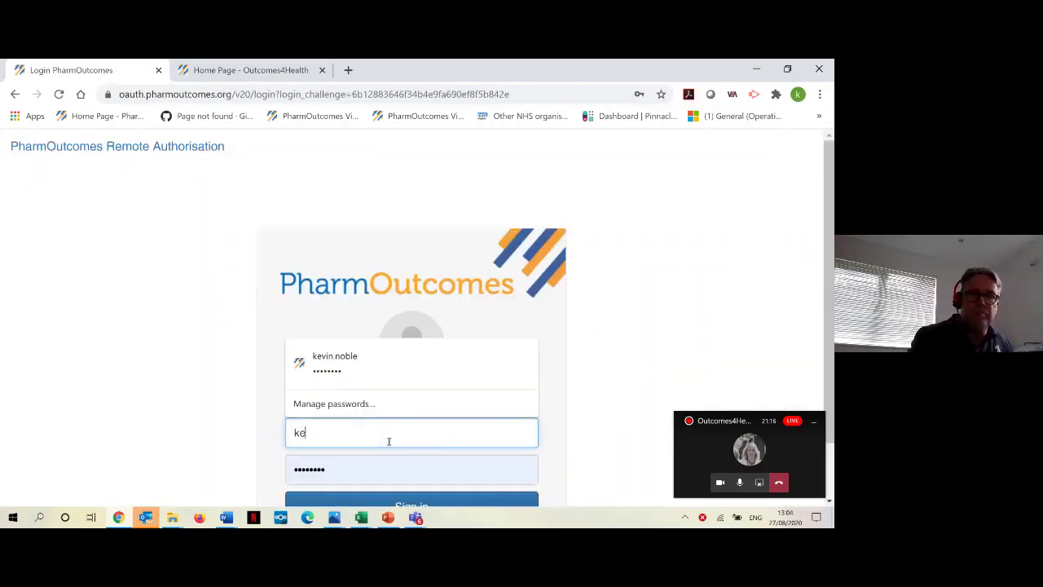
pyautogui.press('BackSpace')
pyautogui.press('BackSpace')
pyautogui.write('peter.consult@flu2020')
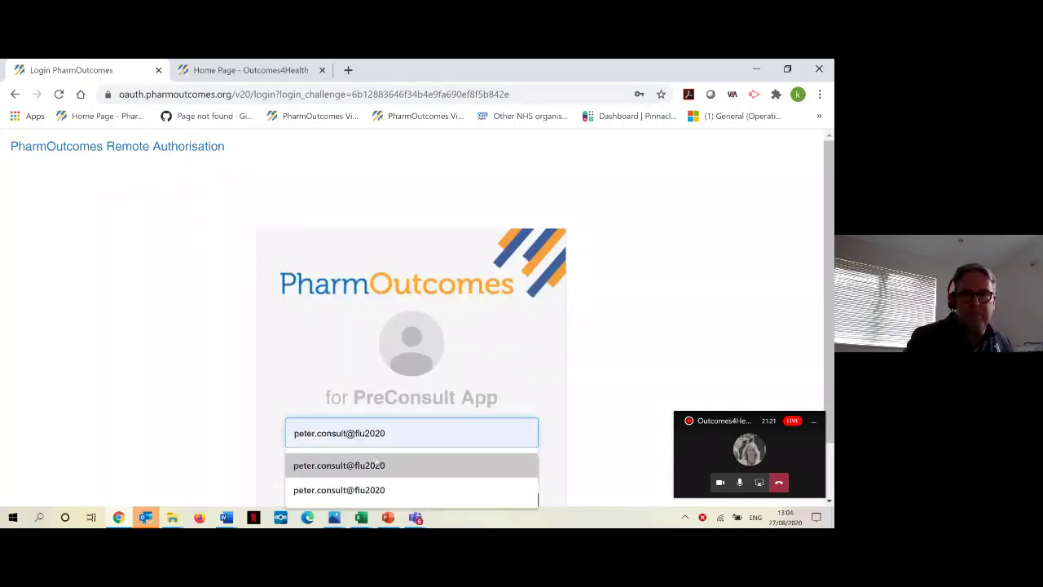
pyautogui.click(335, 465)
# Step: Enter the test account password, sign in, and accept the PreConsult App consent
pyautogui.click(335, 473)
pyautogui.press('BackSpace')
pyautogui.press('BackSpace')
pyautogui.press('BackSpace')
pyautogui.press('BackSpace')
pyautogui.press('BackSpace')
pyautogui.press('BackSpace')
pyautogui.press('BackSpace')
pyautogui.press('BackSpace')
pyautogui.press('BackSpace')
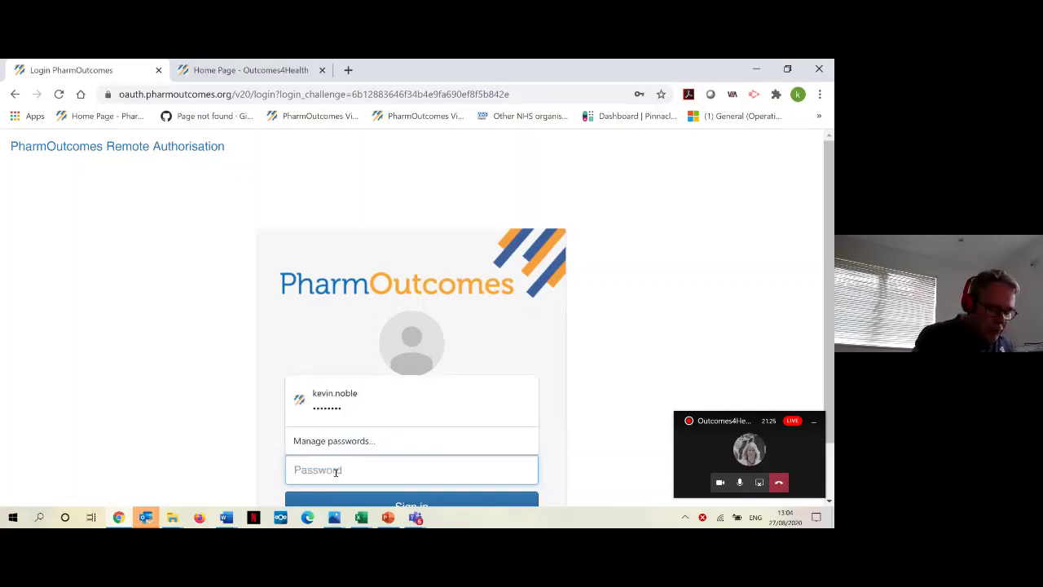
pyautogui.write('•••••••')
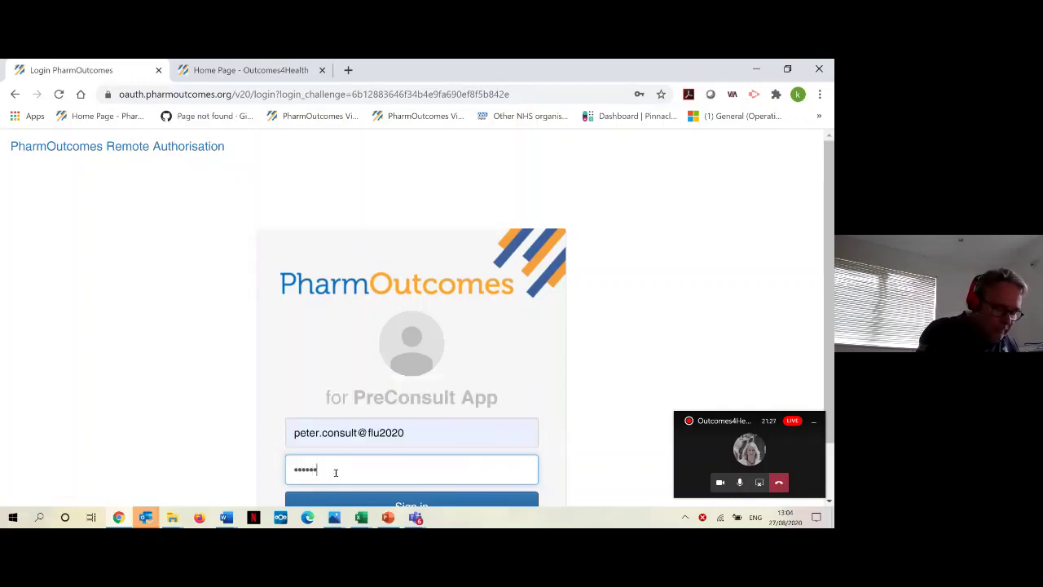
pyautogui.write('••••••')
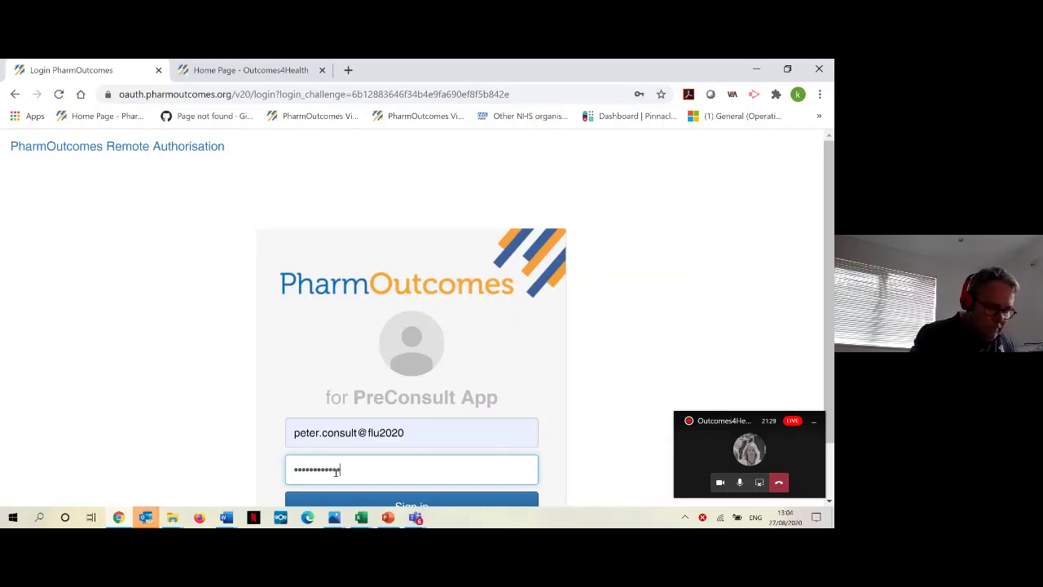
pyautogui.write('•••')
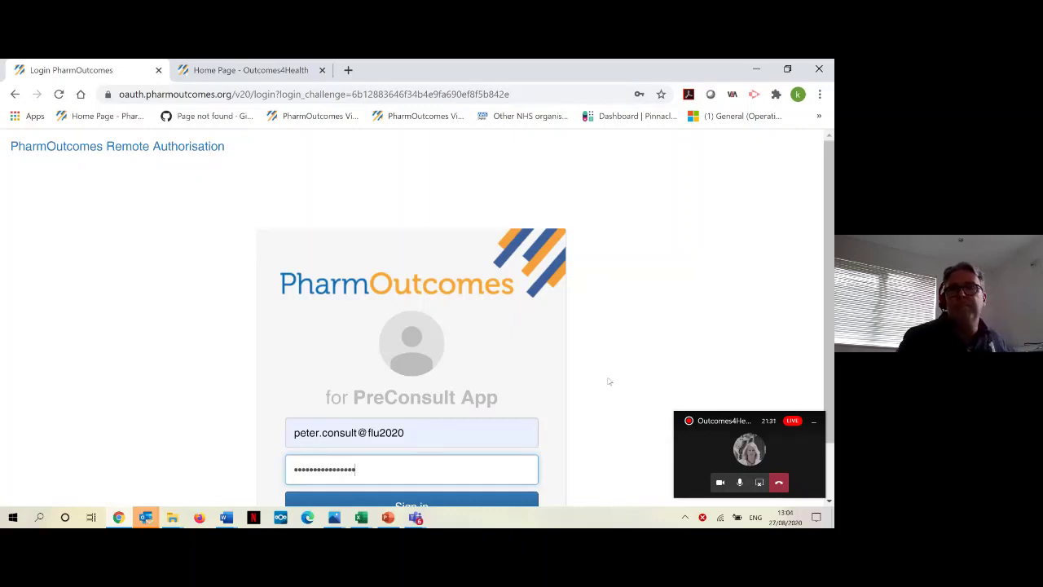
pyautogui.scroll(-1, 610, 382)
pyautogui.click(432, 443)
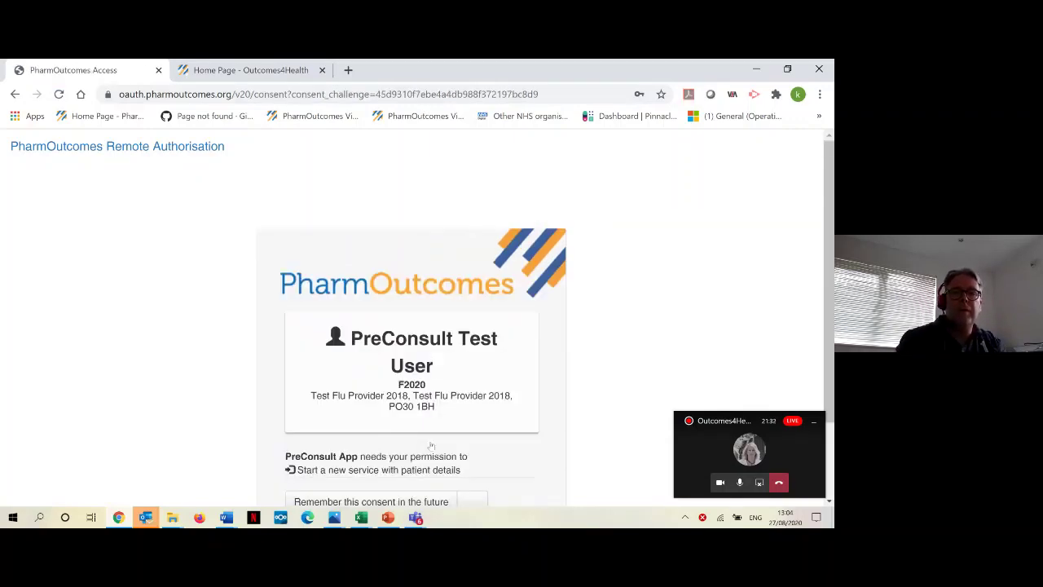
pyautogui.scroll(-2, 442, 439)
pyautogui.click(396, 444)
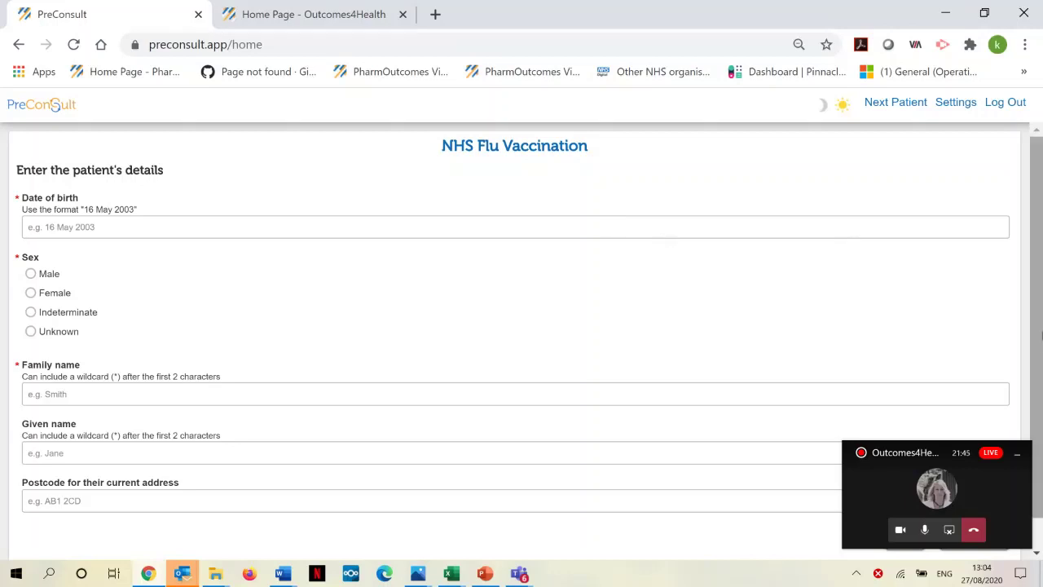
# Step: Open the printer-friendly NHS Flu Vaccination QR code poster in a Save as PDF print preview
pyautogui.click(957, 103)
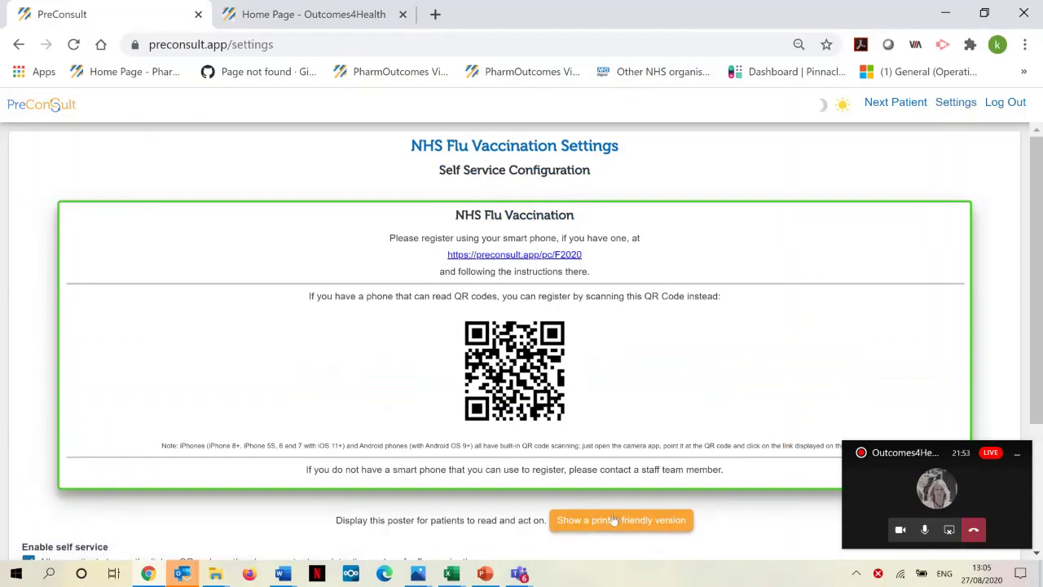
pyautogui.click(614, 520)
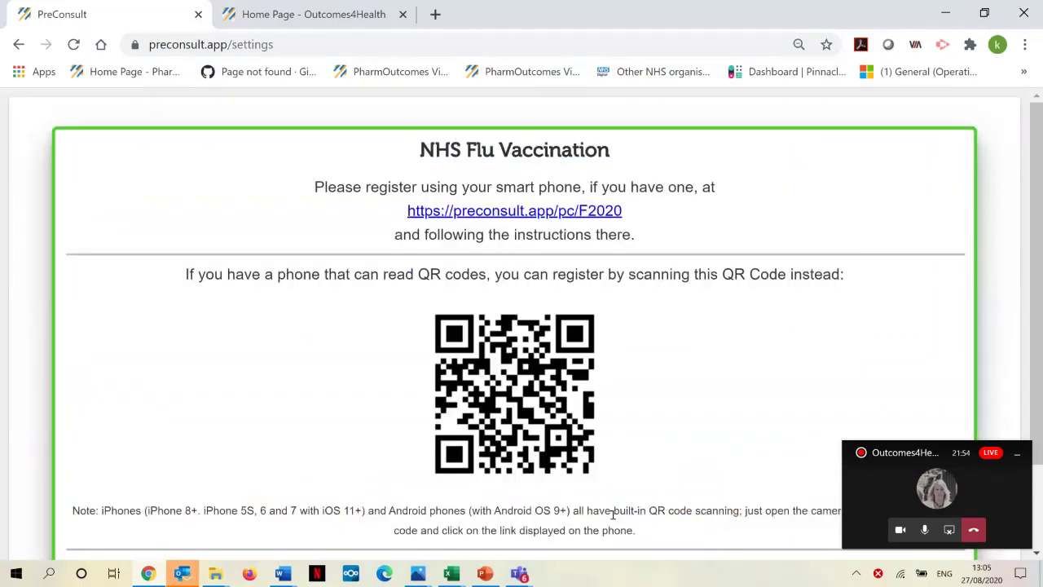
pyautogui.scroll(-2, 680, 397)
pyautogui.rightClick(397, 303)
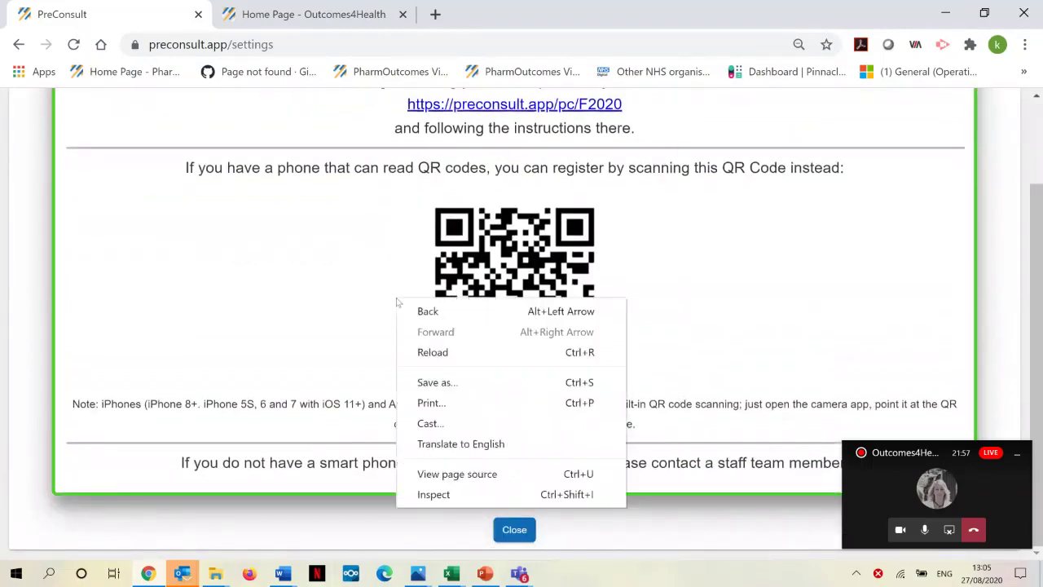
pyautogui.click(431, 403)
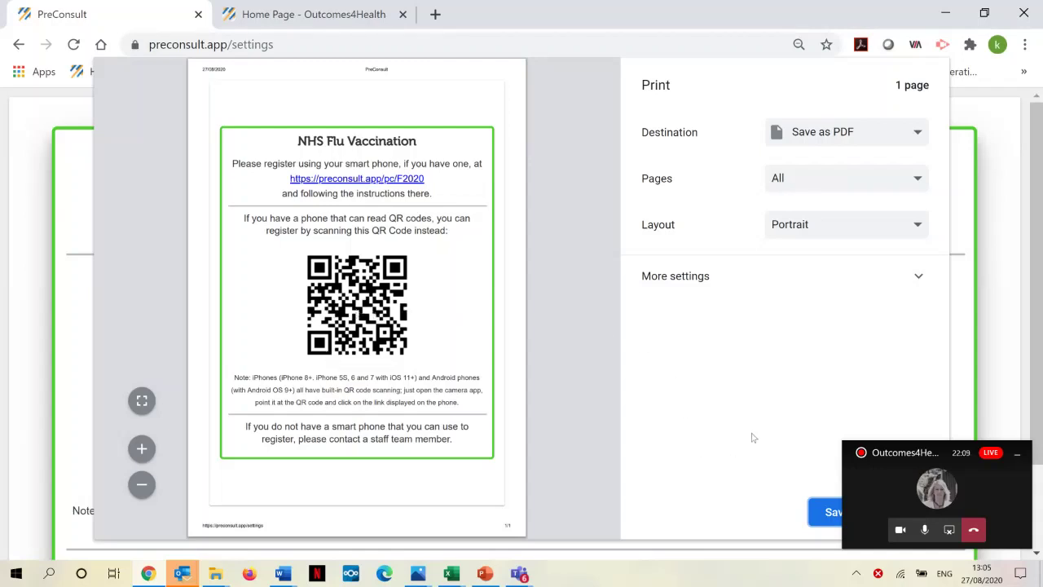
# Step: Cancel printing the poster from the Save as PDF print dialog
pyautogui.click(987, 487)
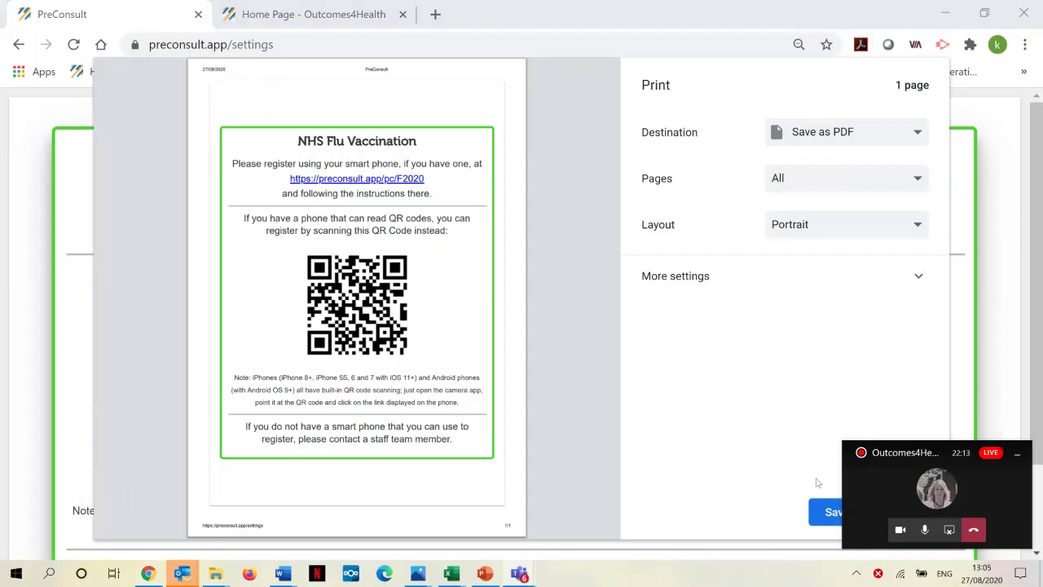
pyautogui.click(831, 520)
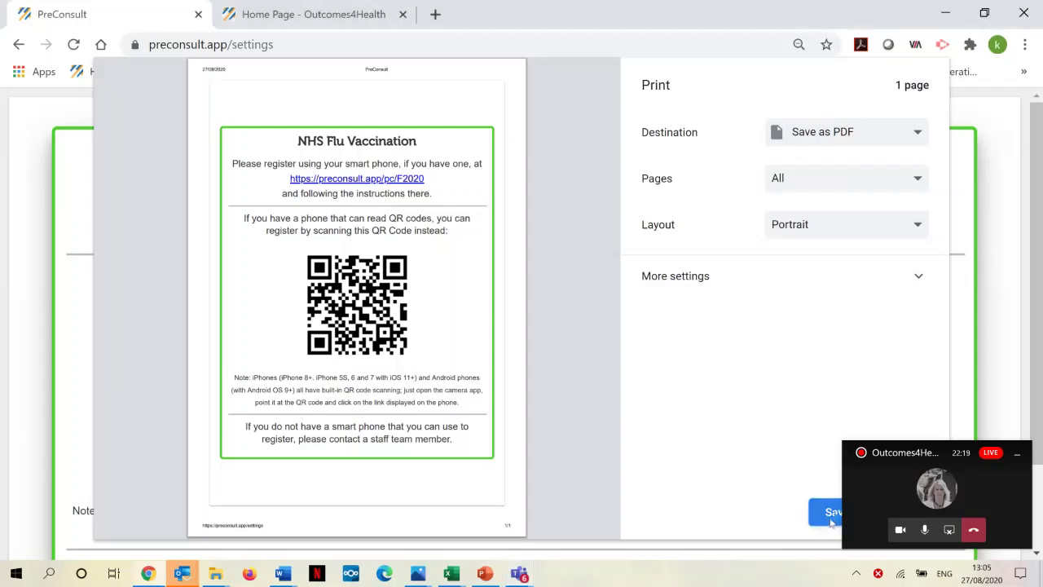
pyautogui.click(831, 520)
pyautogui.click(1017, 459)
pyautogui.click(896, 513)
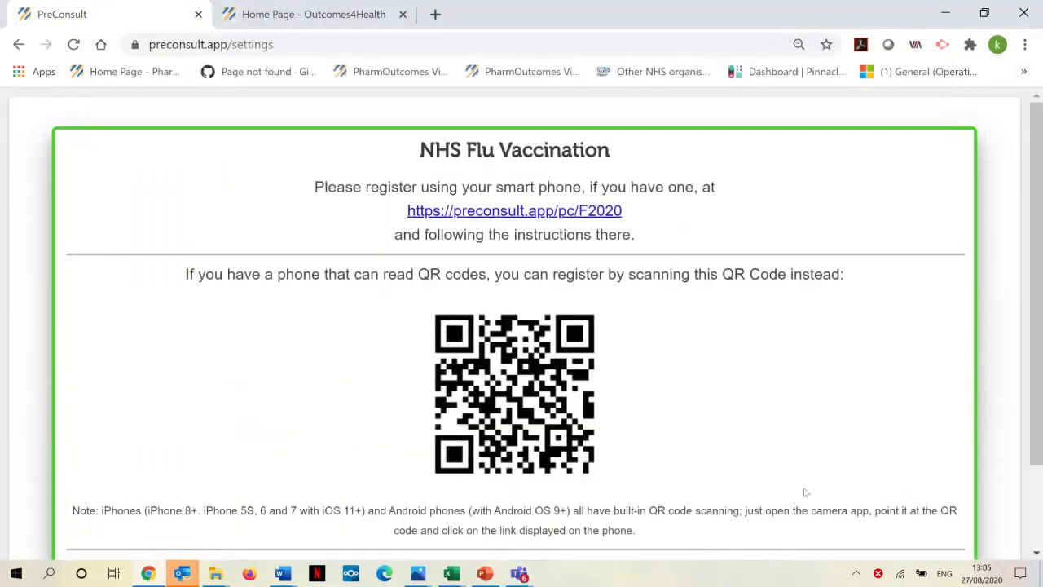
# Step: Close the enlarged poster view and start a Next Patient entry
pyautogui.scroll(-2, 1002, 326)
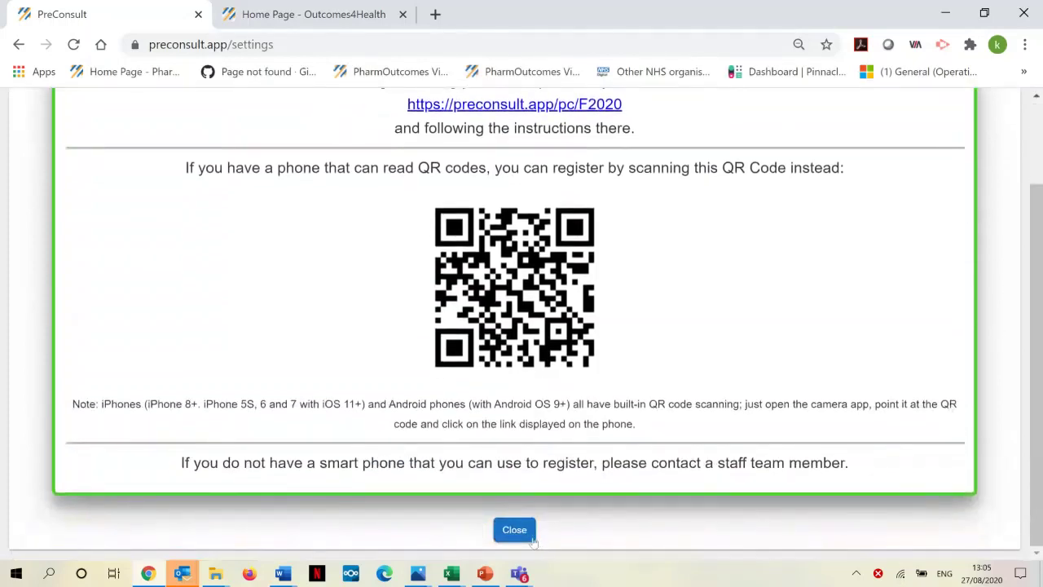
pyautogui.click(532, 538)
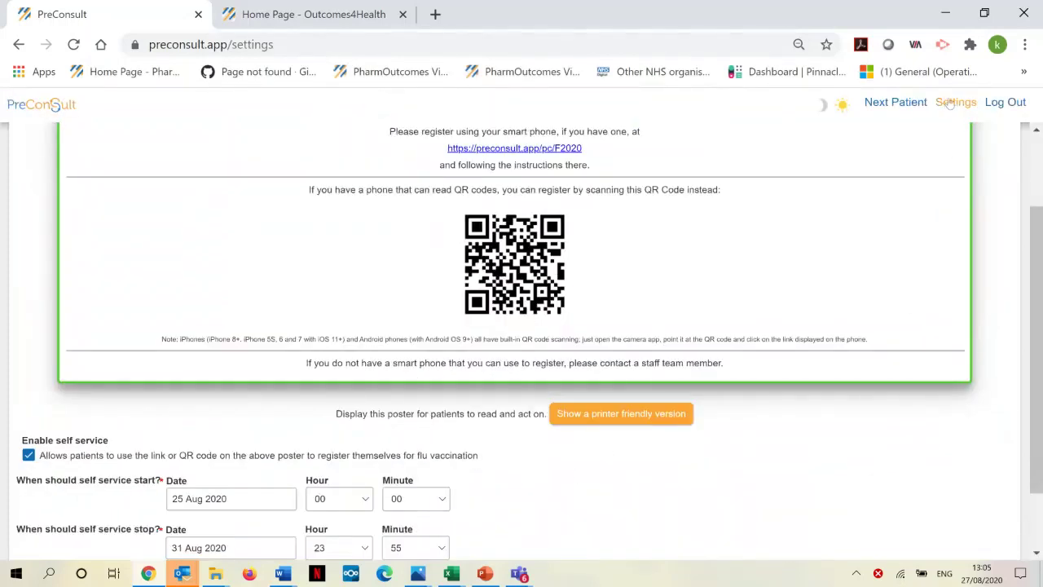
pyautogui.click(888, 103)
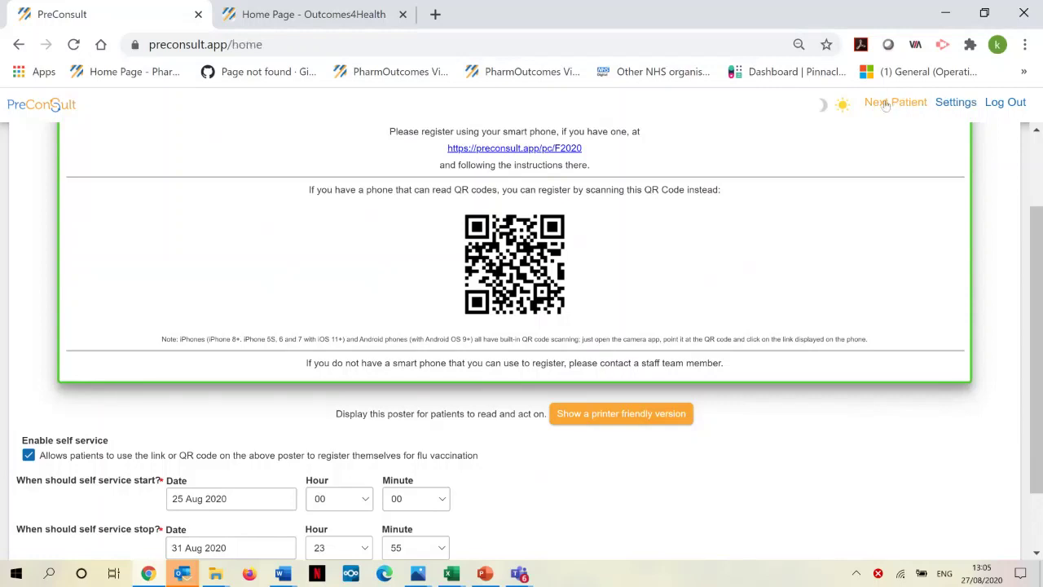
# Step: Enter the patient's date of birth, sex Male, family and given names, then search PDS
pyautogui.click(122, 201)
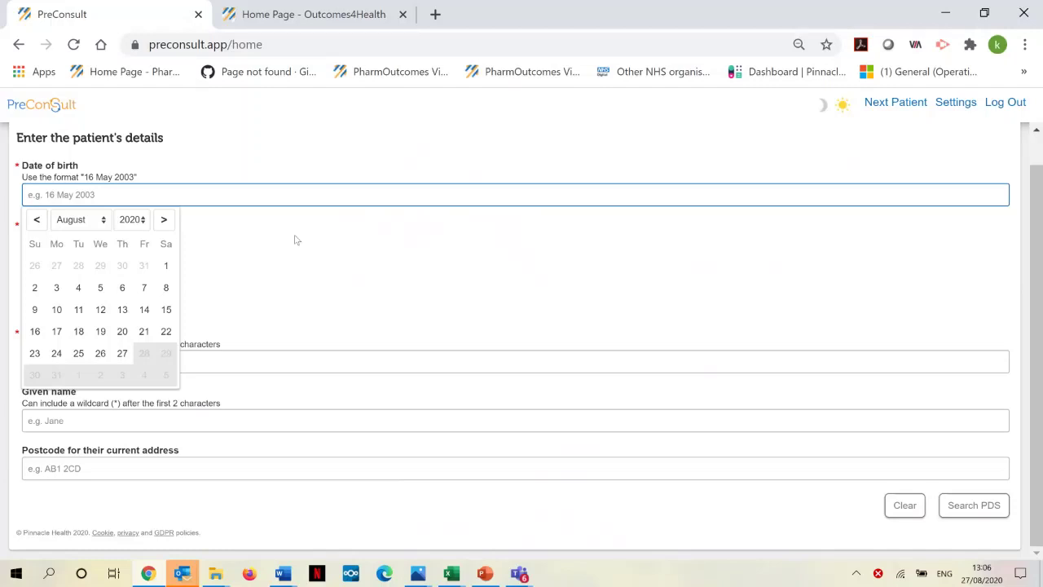
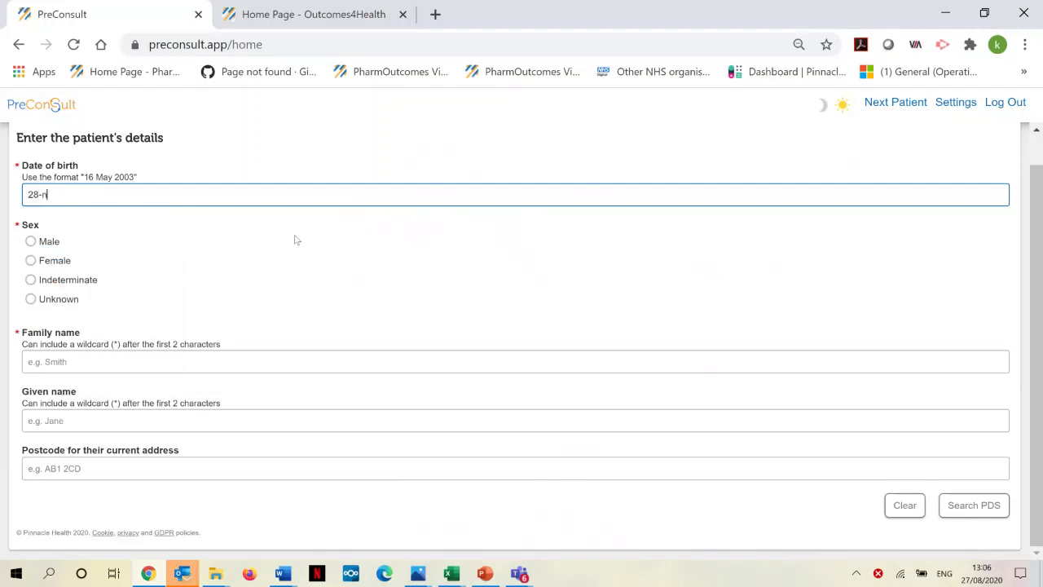
pyautogui.click(30, 241)
pyautogui.click(47, 360)
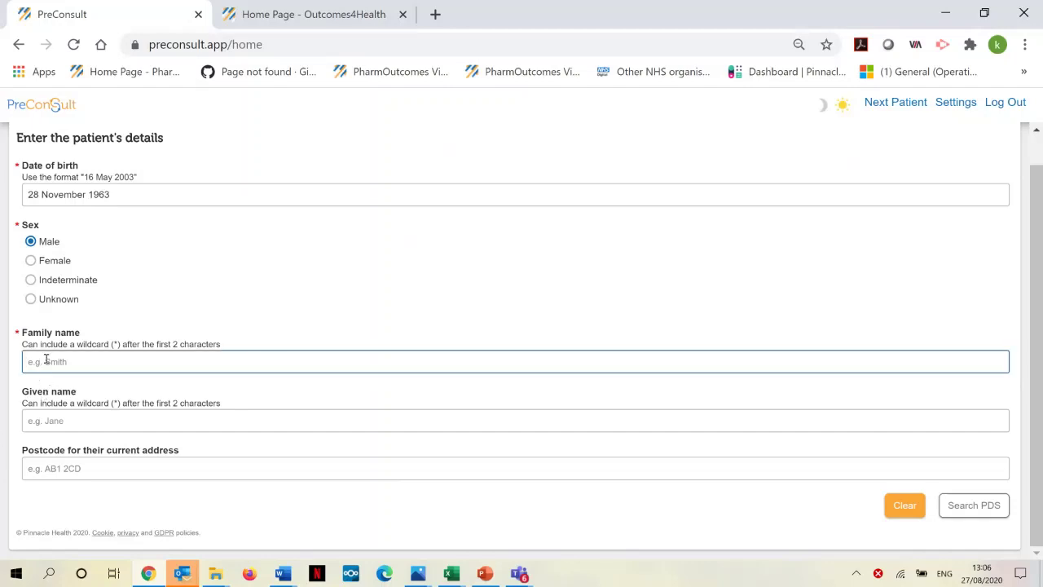
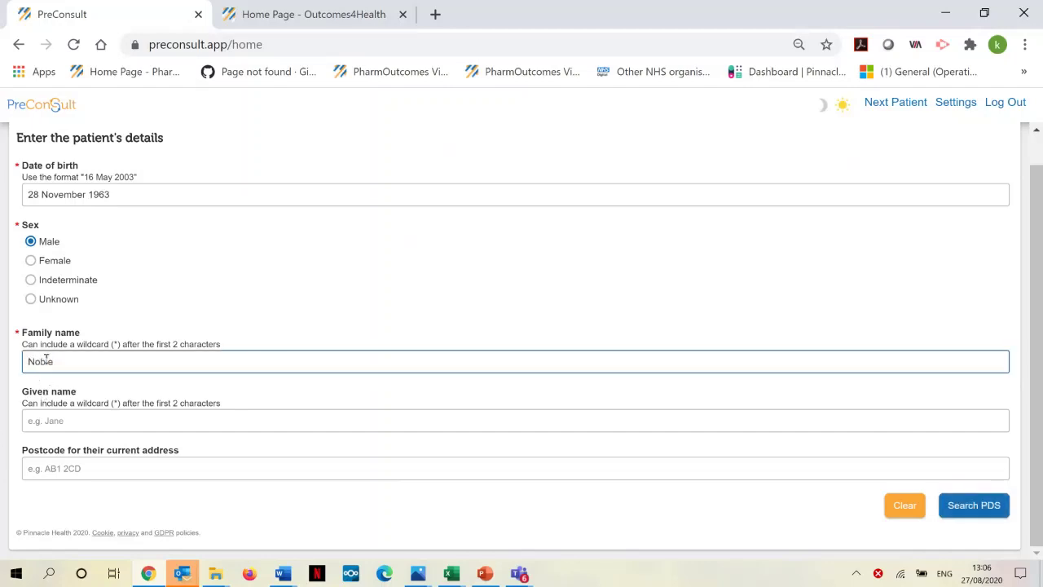
pyautogui.click(56, 421)
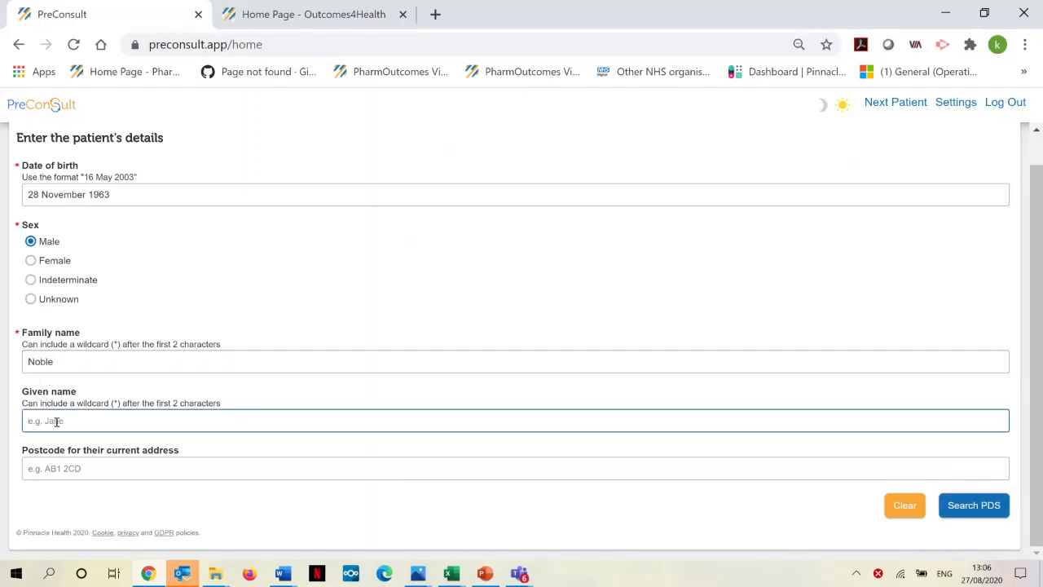
pyautogui.click(985, 507)
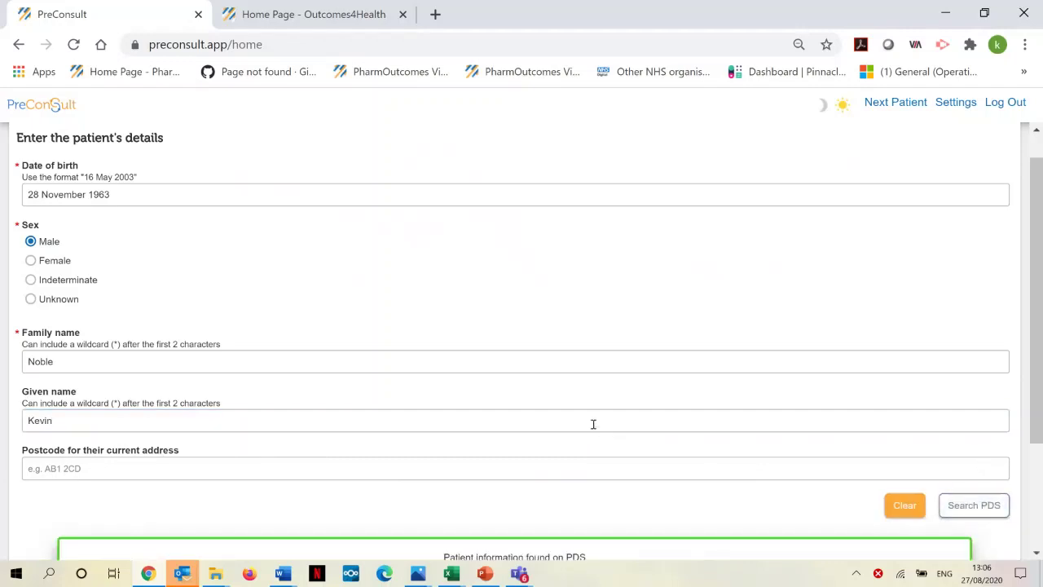
pyautogui.scroll(-1, 576, 411)
pyautogui.scroll(-2, 577, 412)
# Step: Begin the questionnaire and answer Yes to name, date of birth, address and GP practice
pyautogui.click(506, 425)
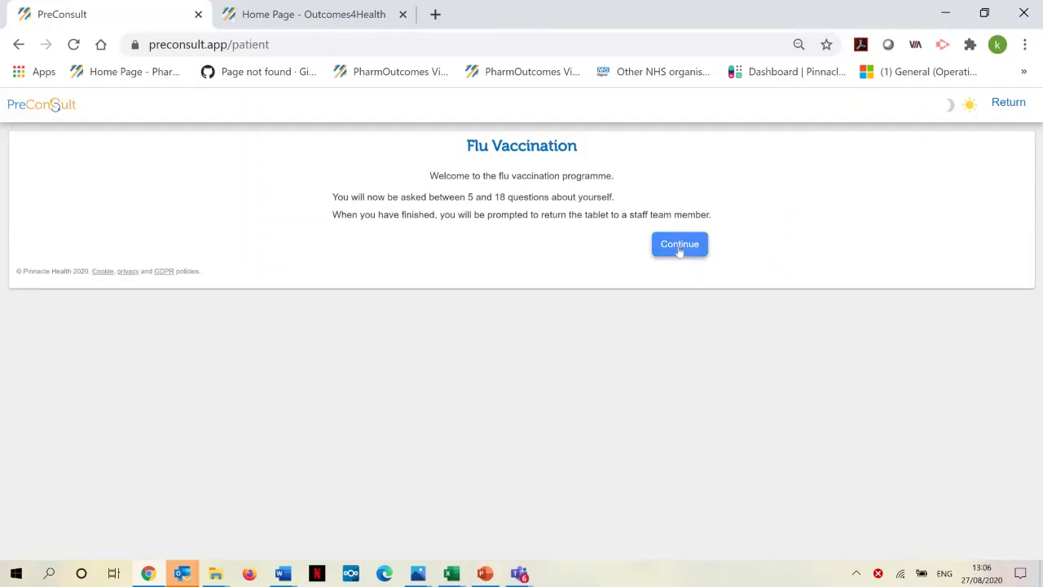
pyautogui.click(679, 244)
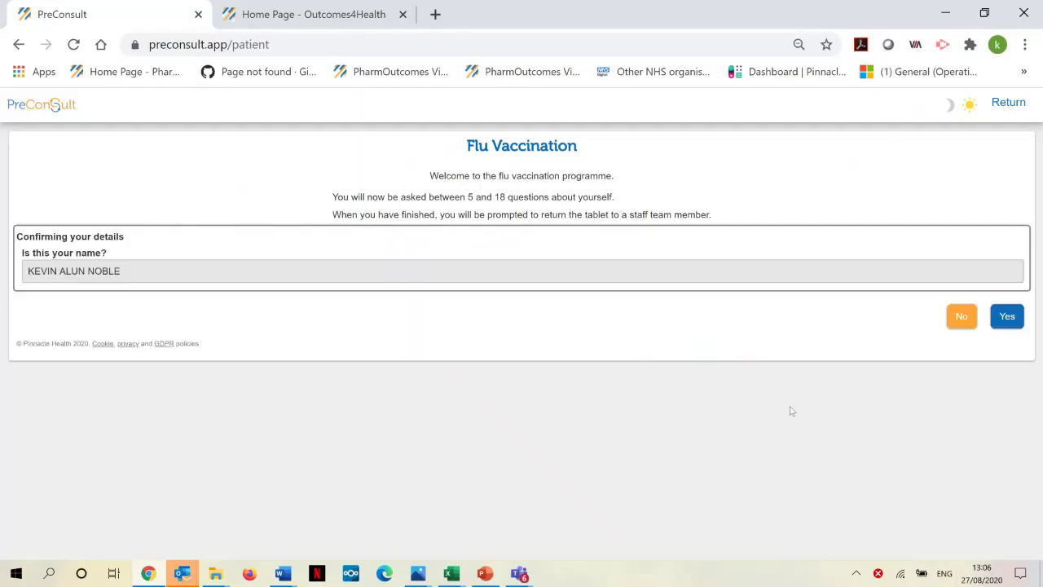
pyautogui.click(1007, 319)
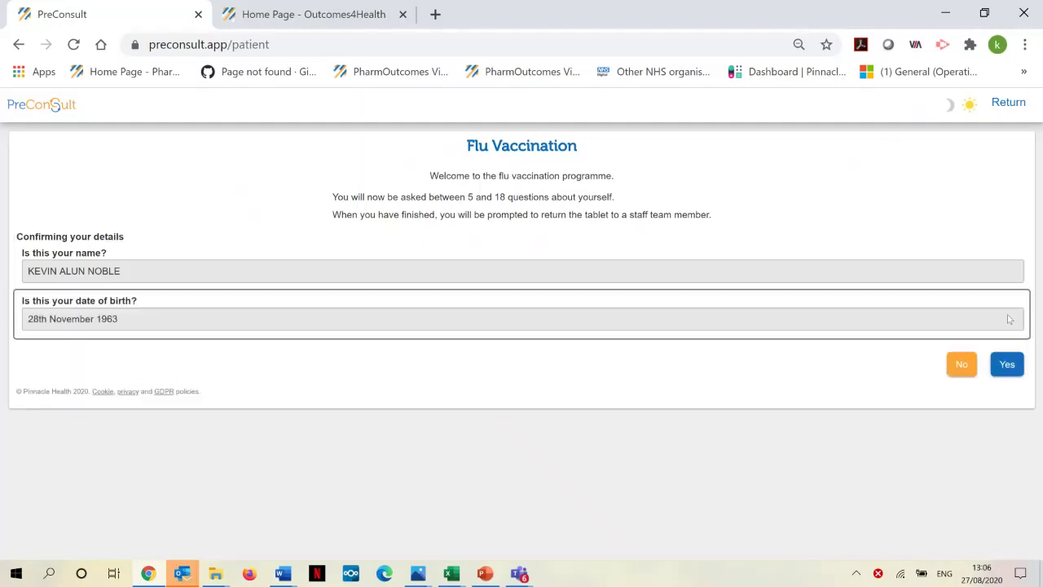
pyautogui.click(1008, 366)
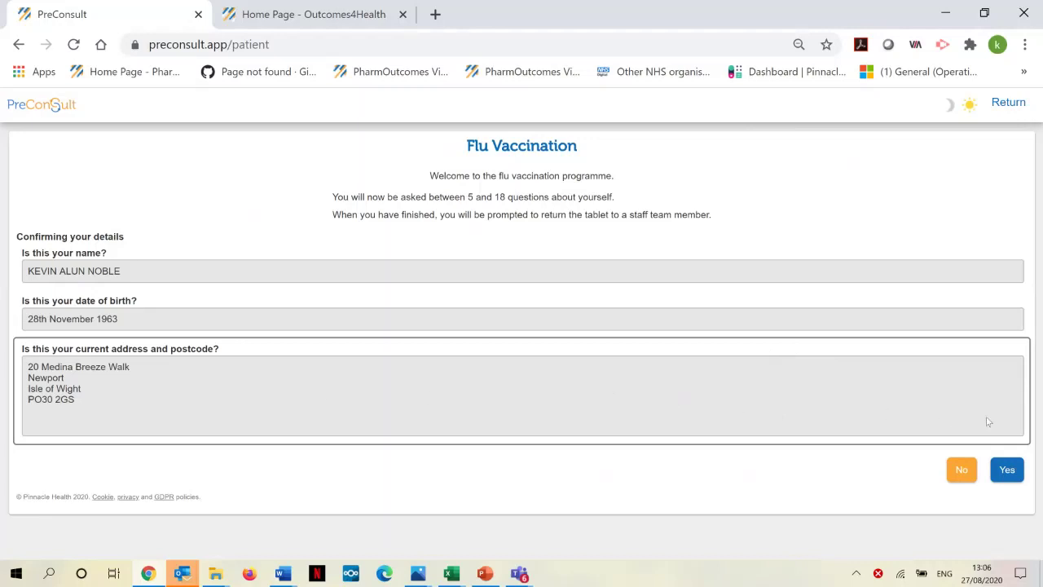
pyautogui.click(1007, 471)
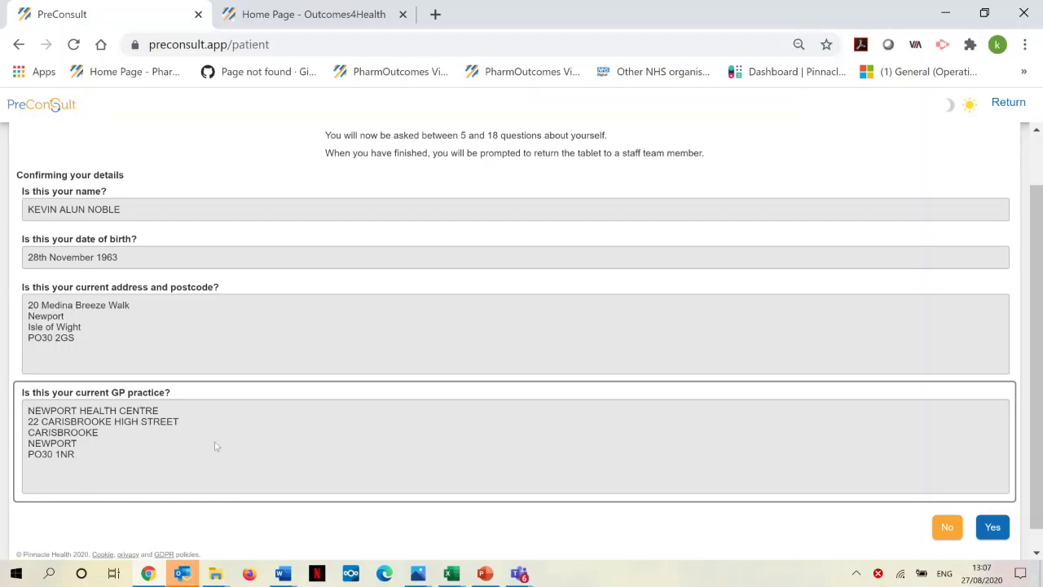
pyautogui.click(992, 526)
pyautogui.scroll(-1, 669, 424)
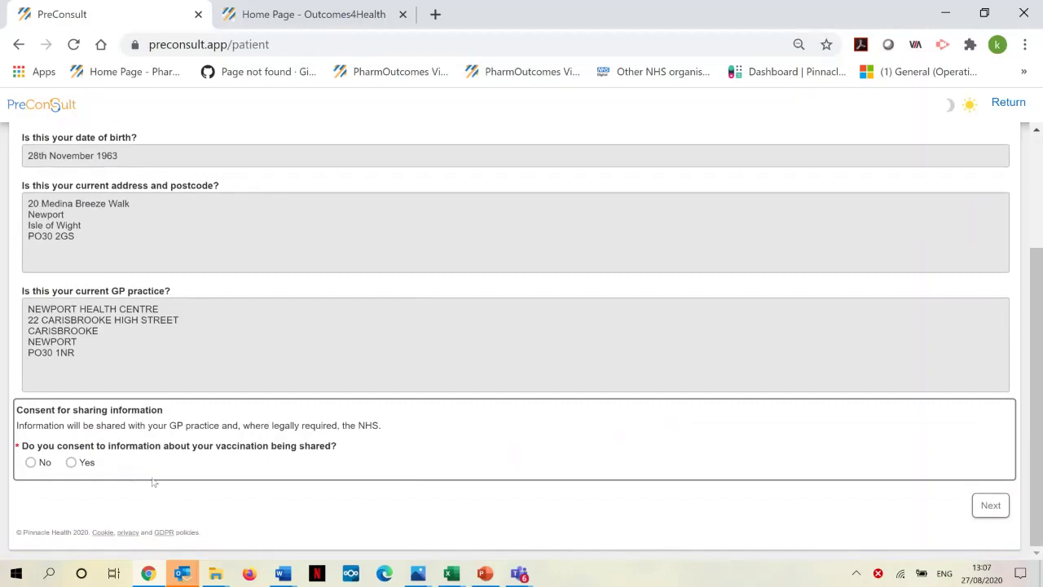
# Step: Give sharing consent, then answer No to prior flu dose, raised temperature and anaphylaxis
pyautogui.click(72, 463)
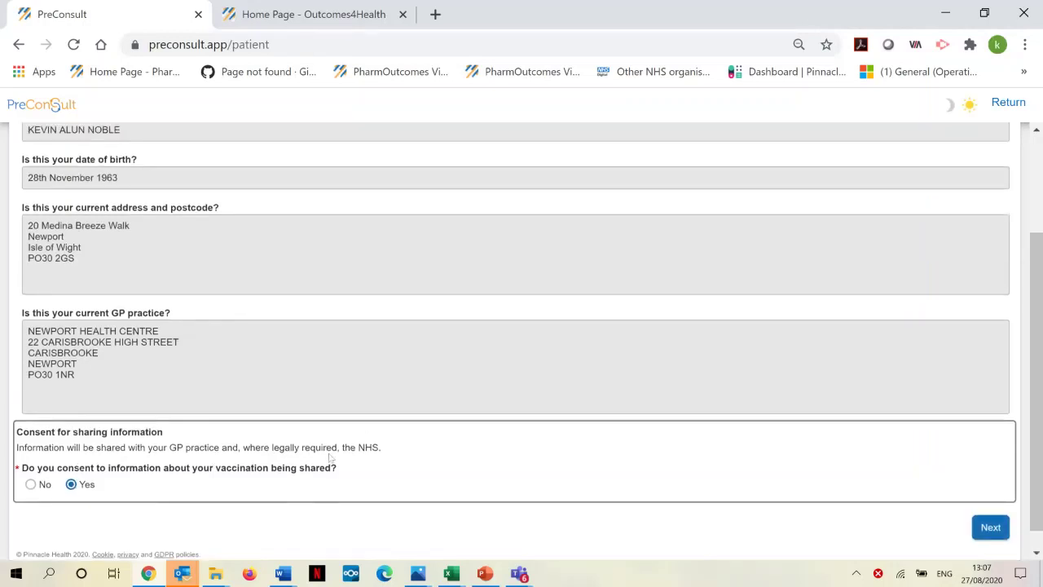
pyautogui.click(990, 528)
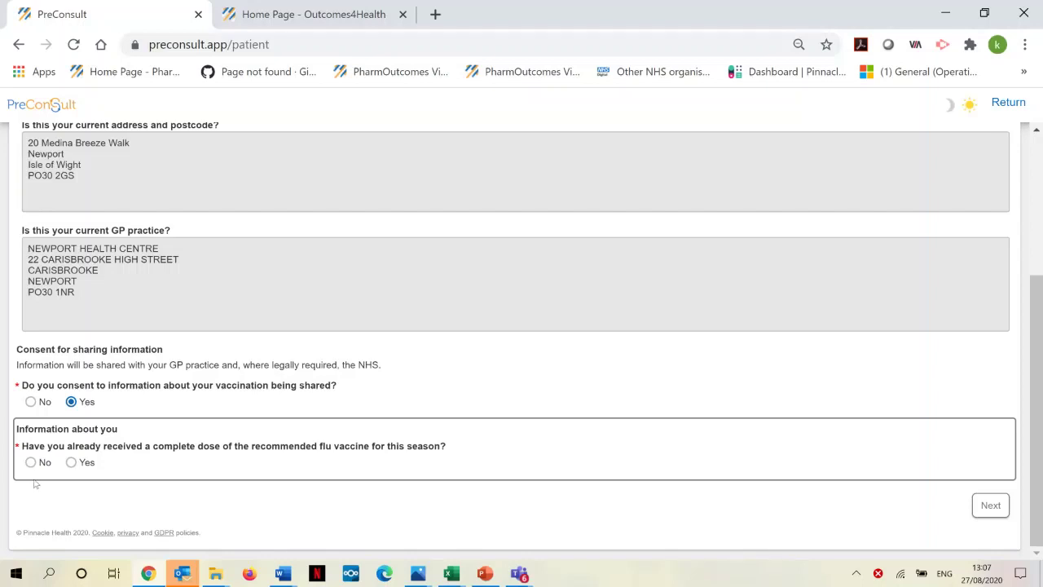
pyautogui.click(30, 462)
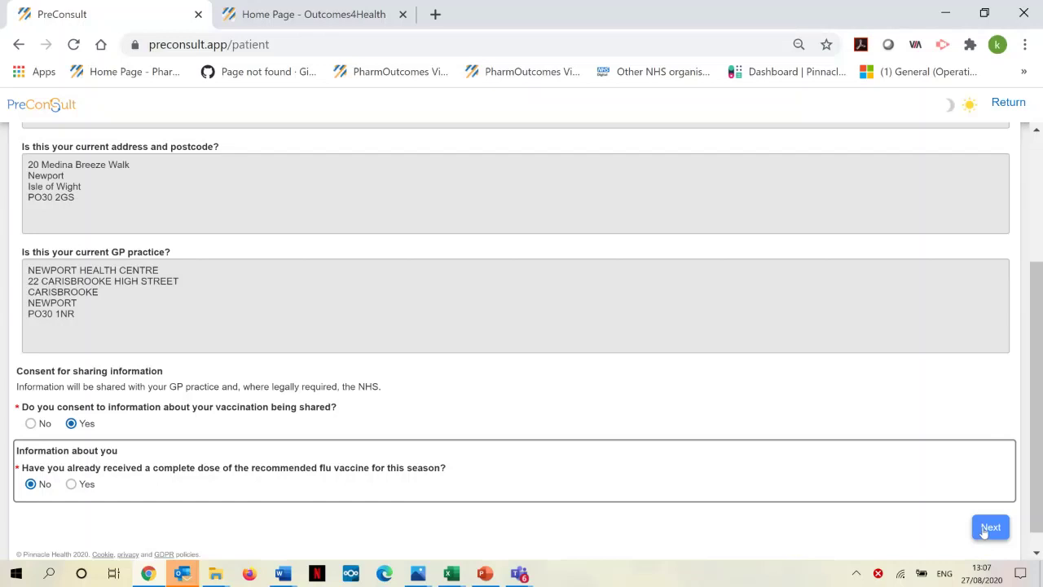
pyautogui.click(988, 528)
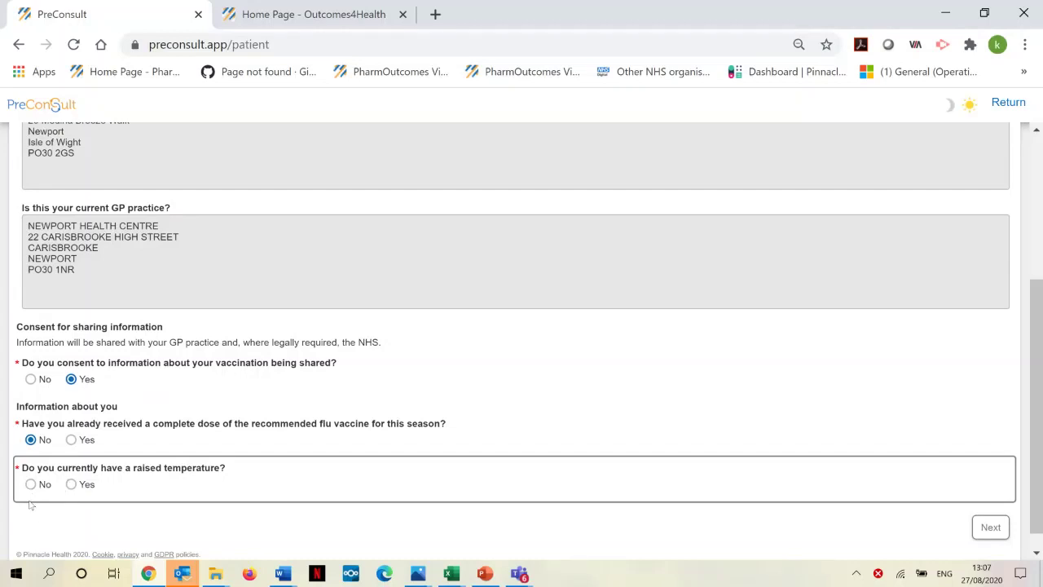
pyautogui.click(31, 484)
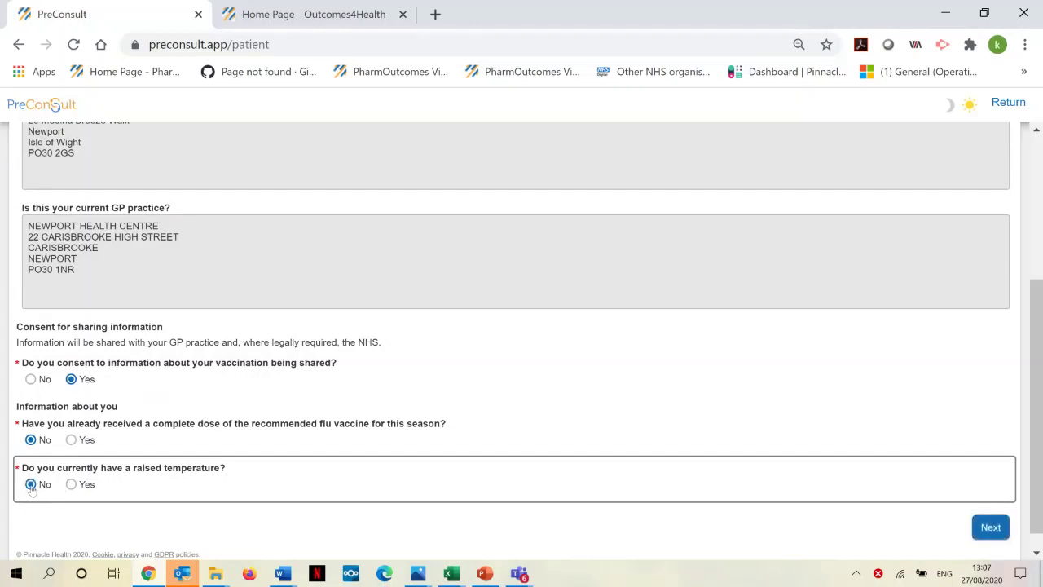
pyautogui.click(989, 527)
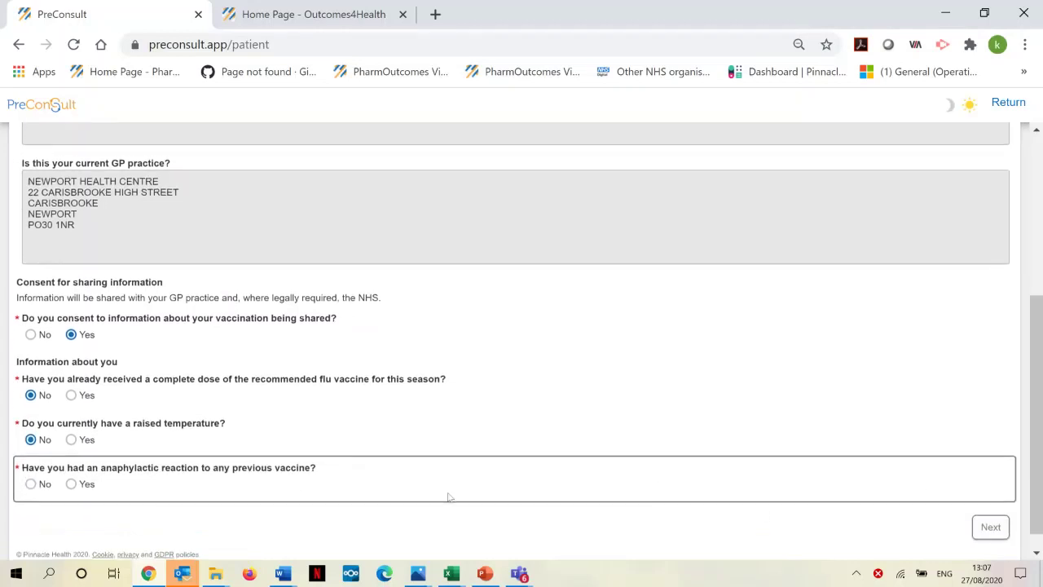
pyautogui.click(31, 486)
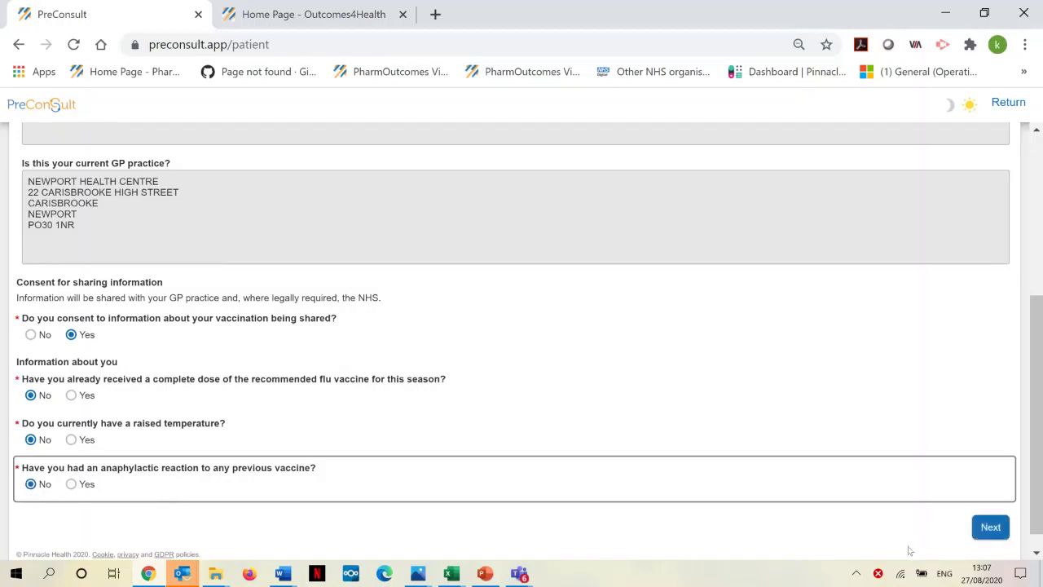
pyautogui.click(986, 528)
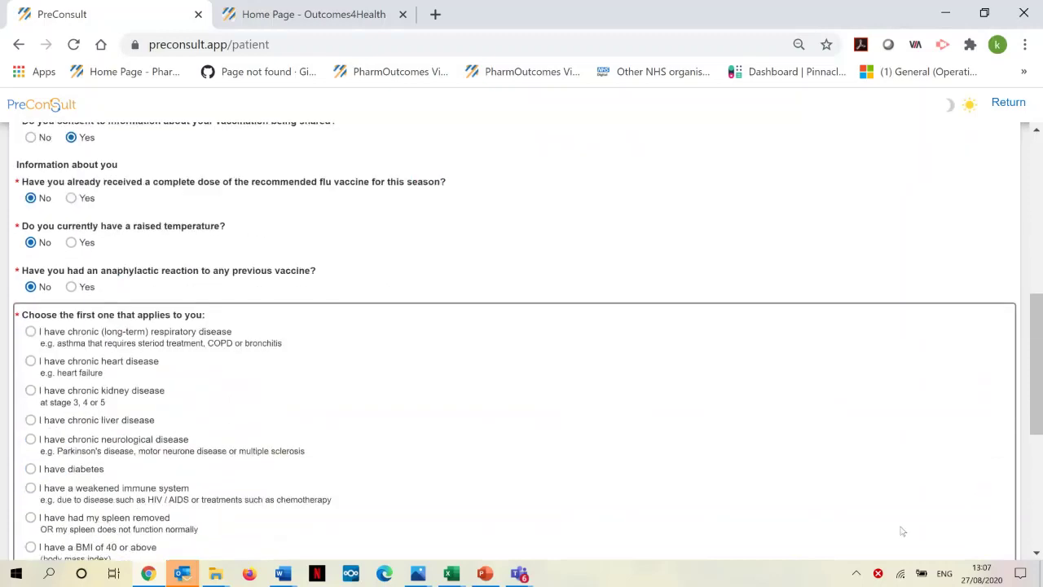
# Step: Review the at-risk conditions list and continue to the telephone number question
pyautogui.scroll(2, 100, 397)
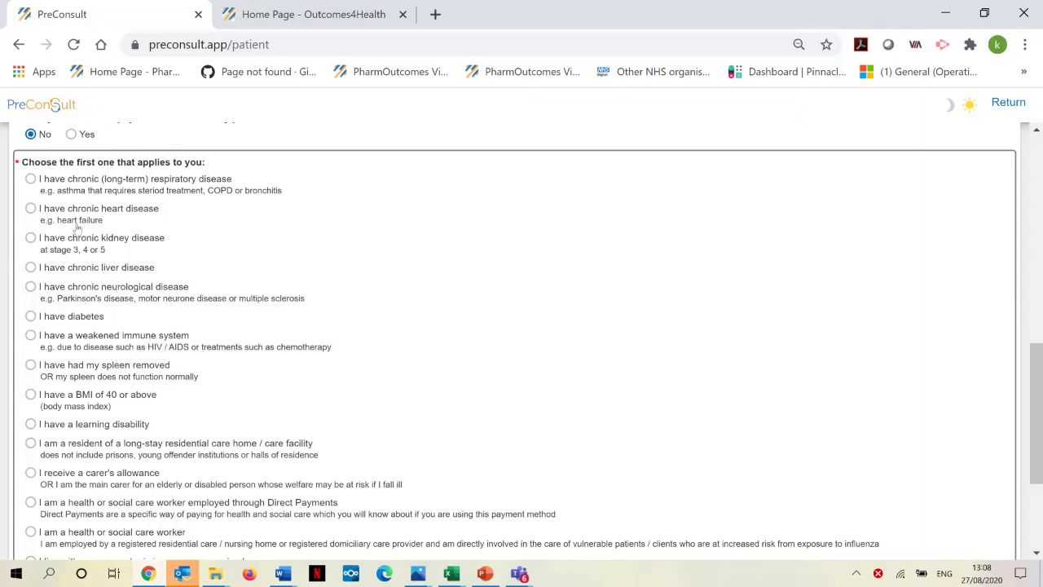
pyautogui.scroll(-3, 29, 180)
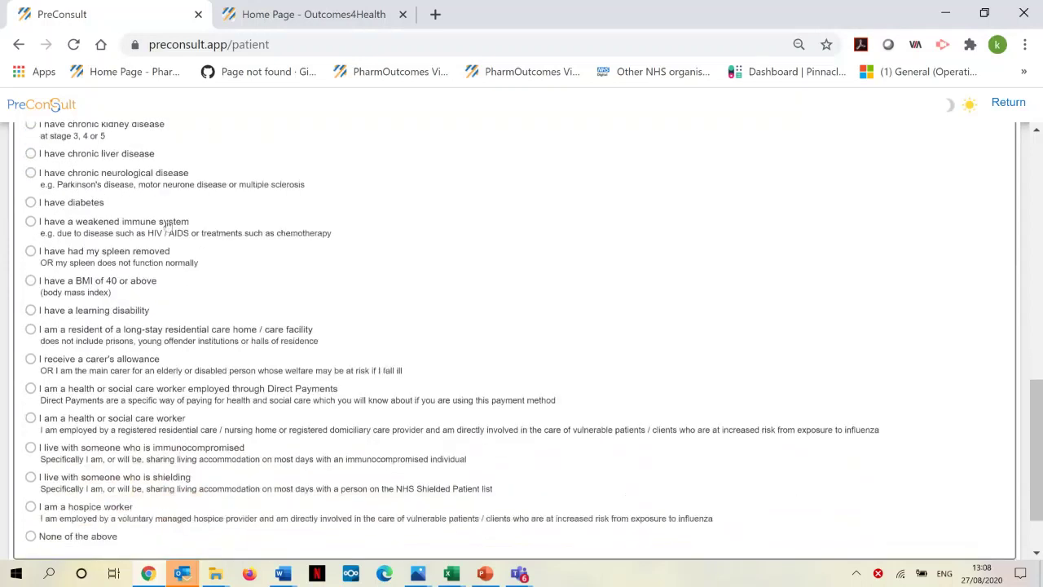
pyautogui.click(991, 527)
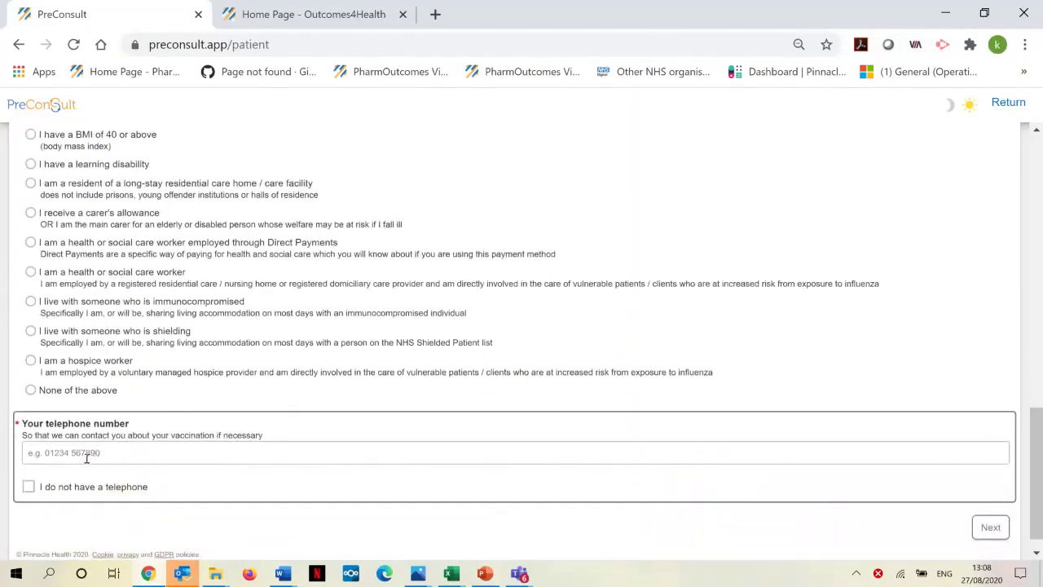
# Step: Enter the patient's telephone number and continue
pyautogui.click(86, 458)
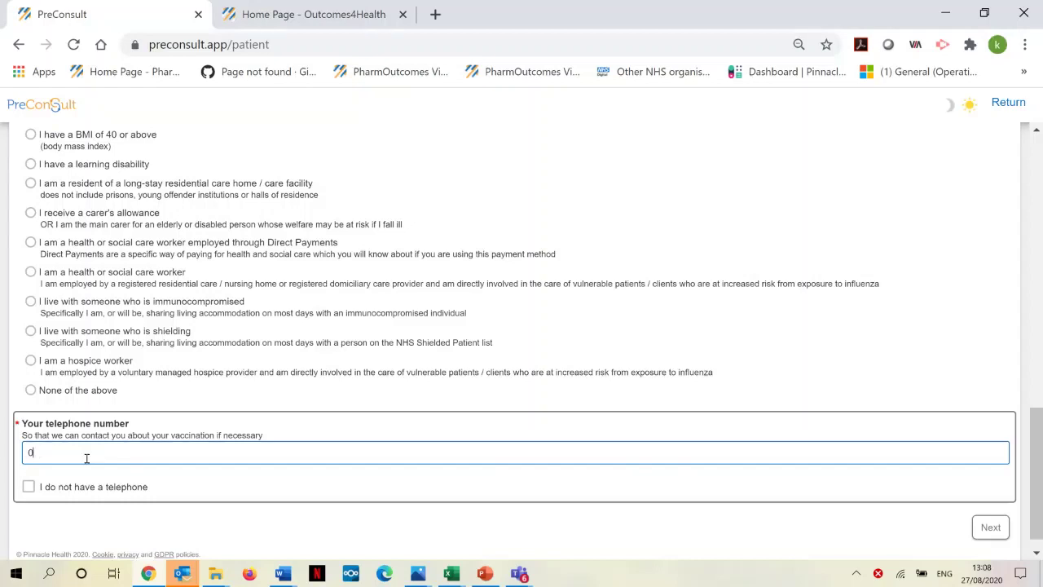
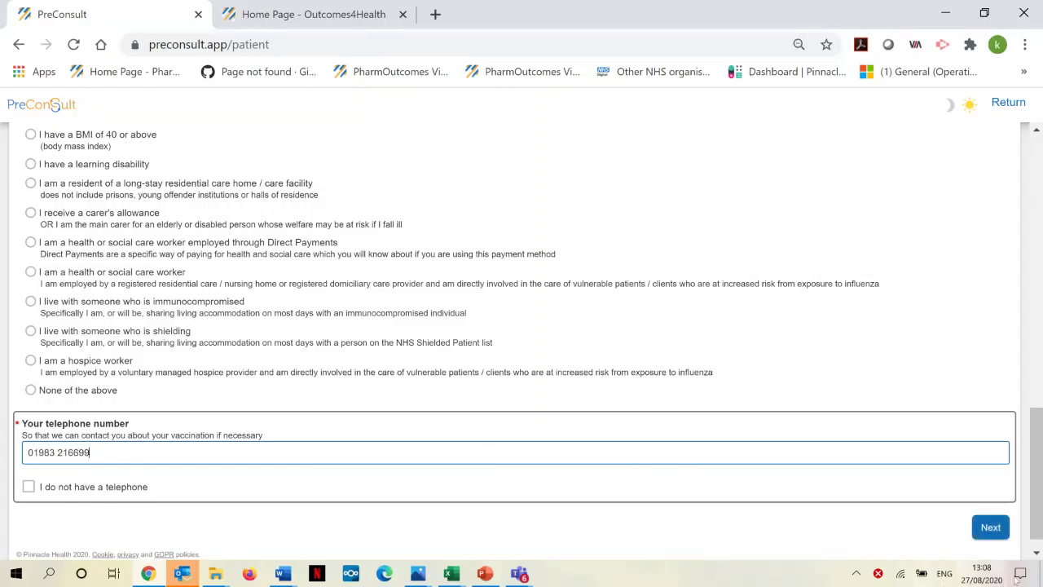
pyautogui.click(991, 528)
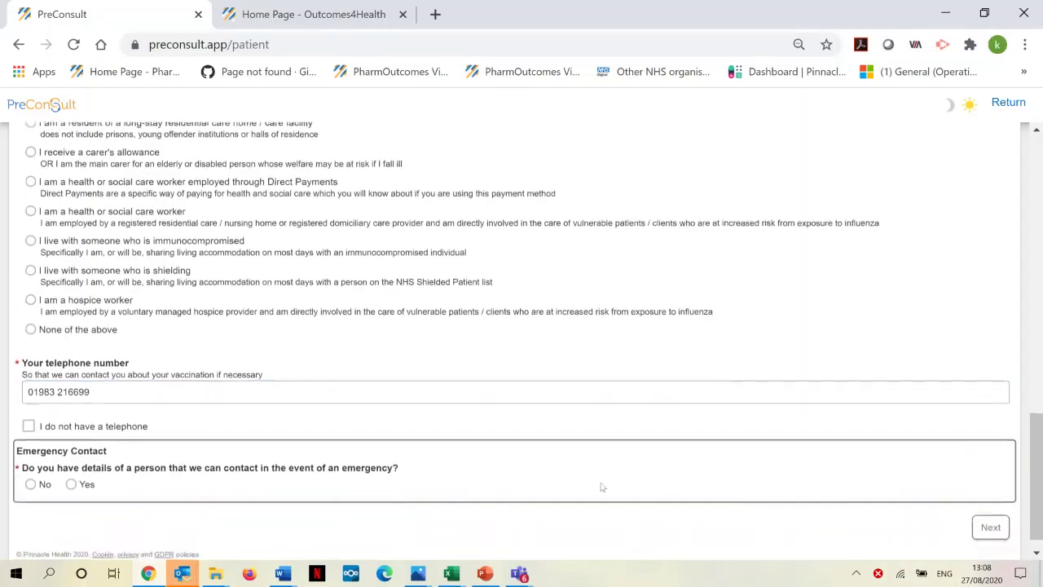
# Step: Add an emergency contact's name and phone number with relationship Friend, then continue
pyautogui.click(71, 485)
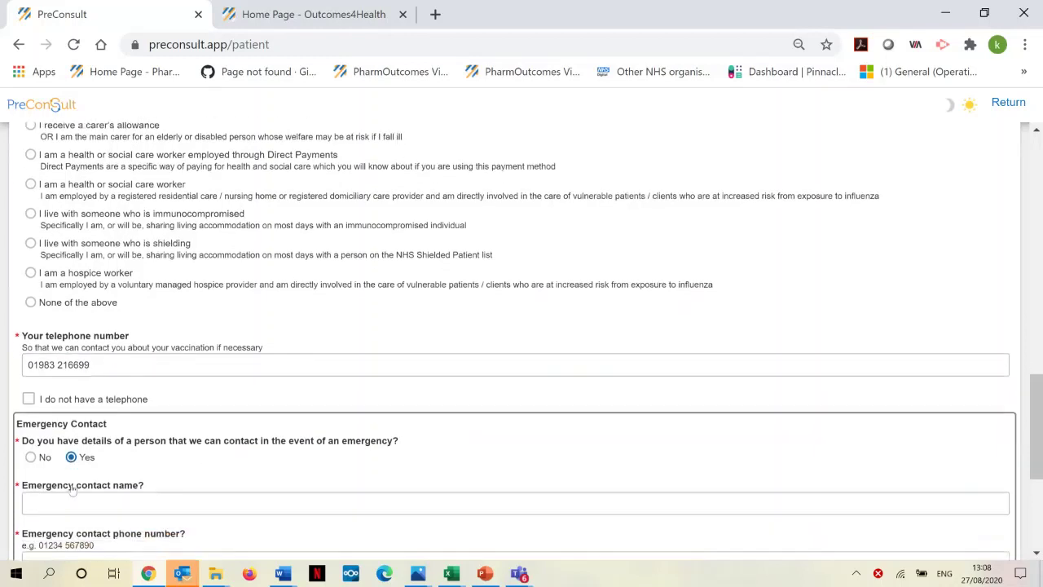
pyautogui.click(54, 240)
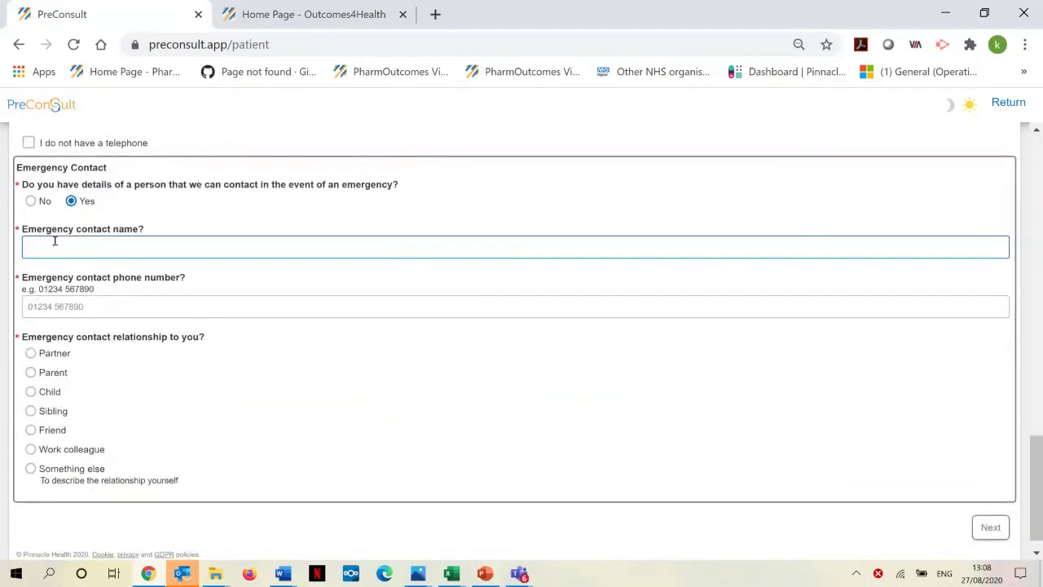
pyautogui.click(47, 304)
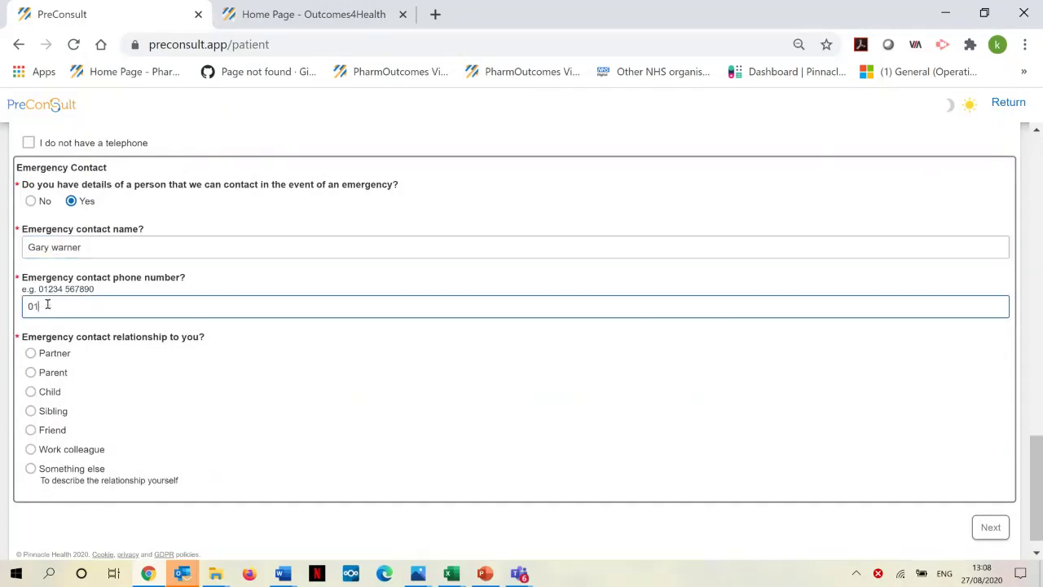
pyautogui.click(30, 429)
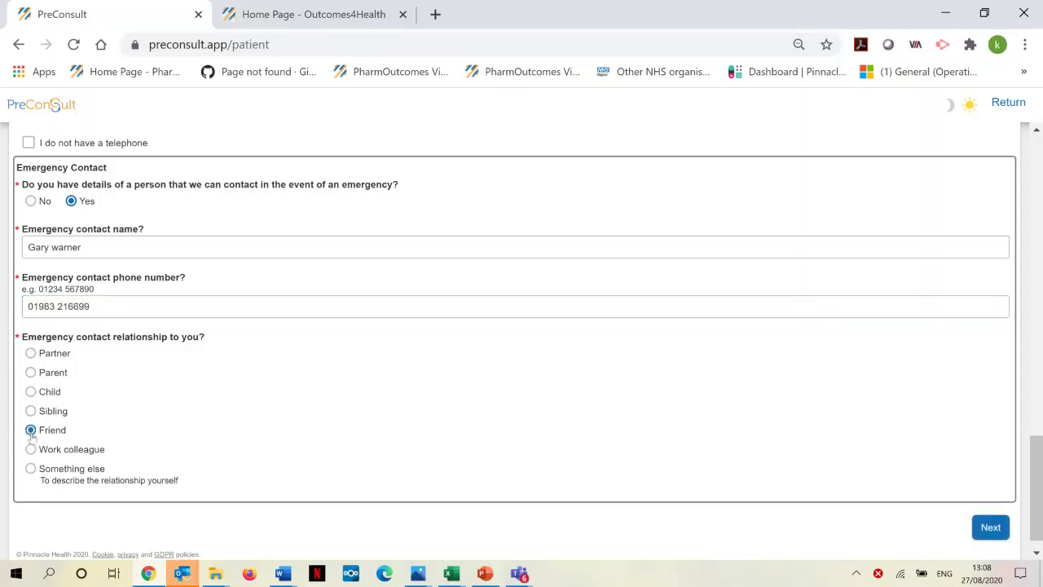
pyautogui.scroll(-1, 619, 388)
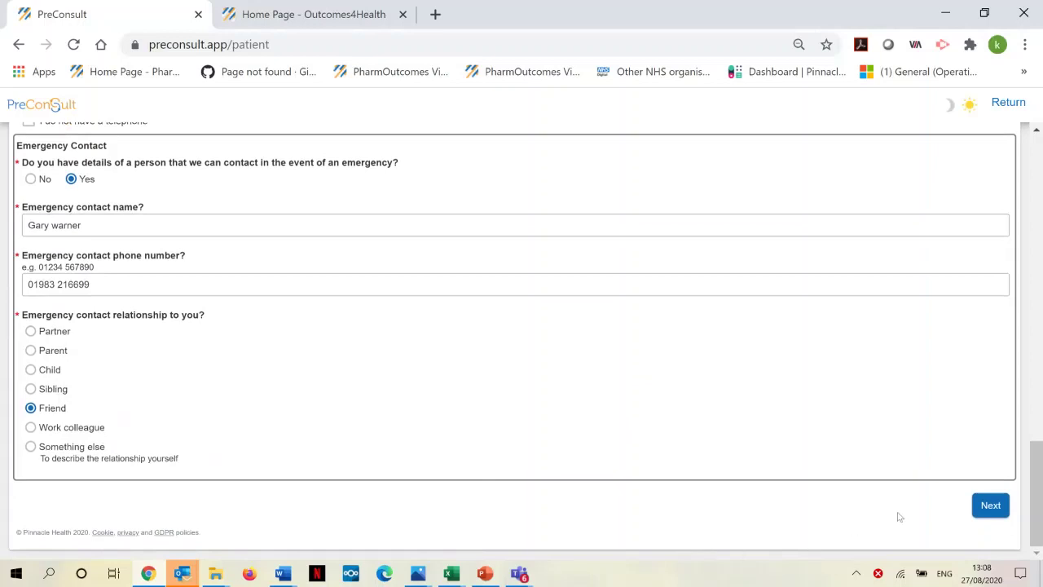
pyautogui.click(990, 506)
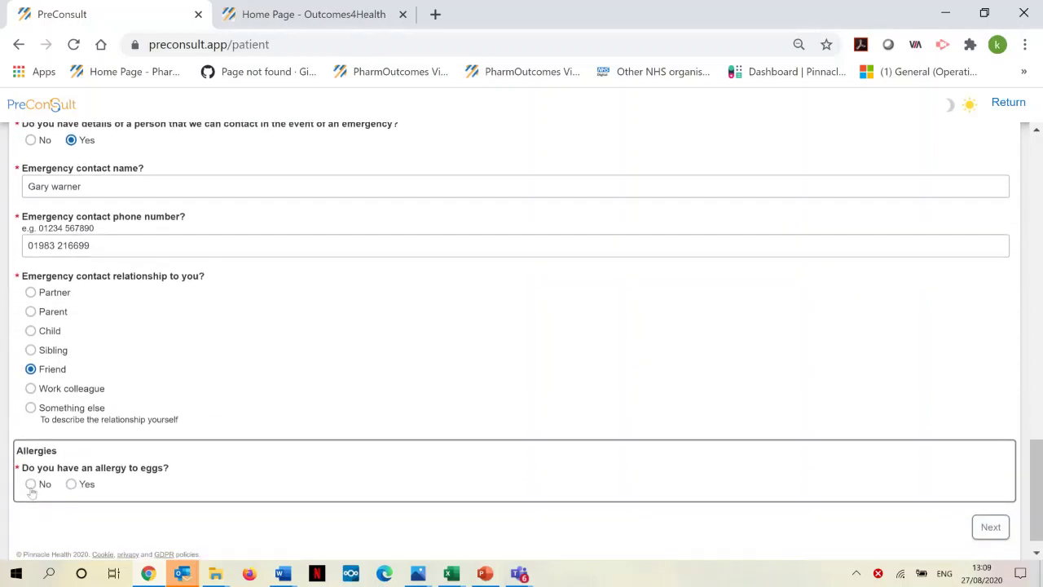
# Step: Answer Yes to egg allergy and No to hospitalisation from an egg reaction
pyautogui.click(73, 484)
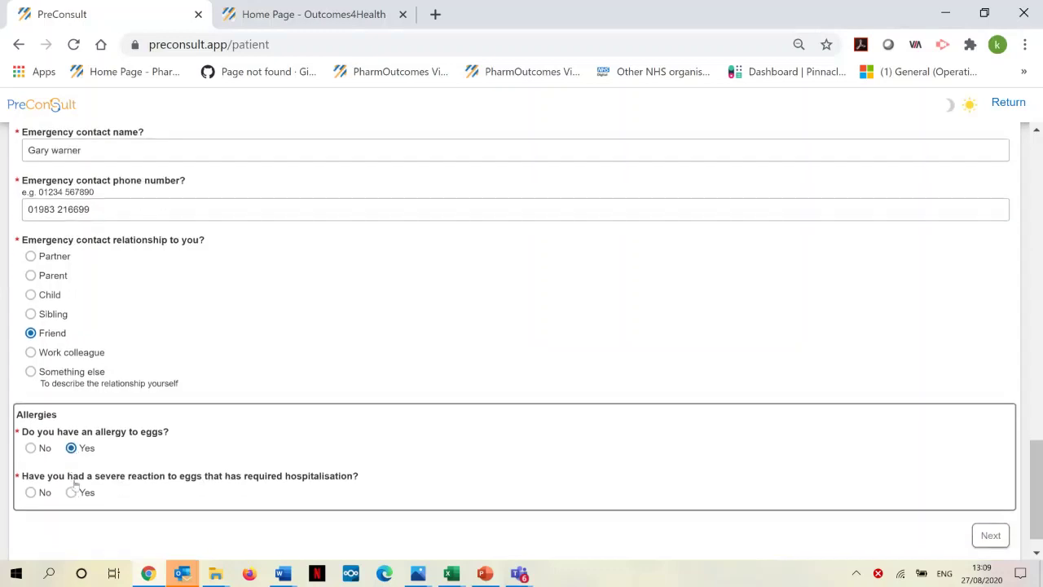
pyautogui.scroll(-2, 312, 371)
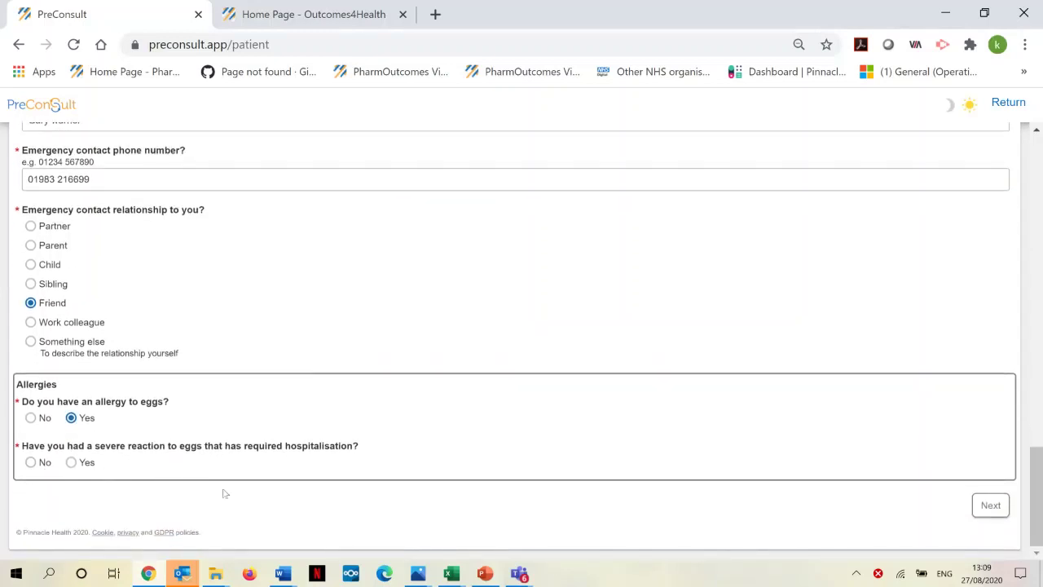
pyautogui.click(31, 462)
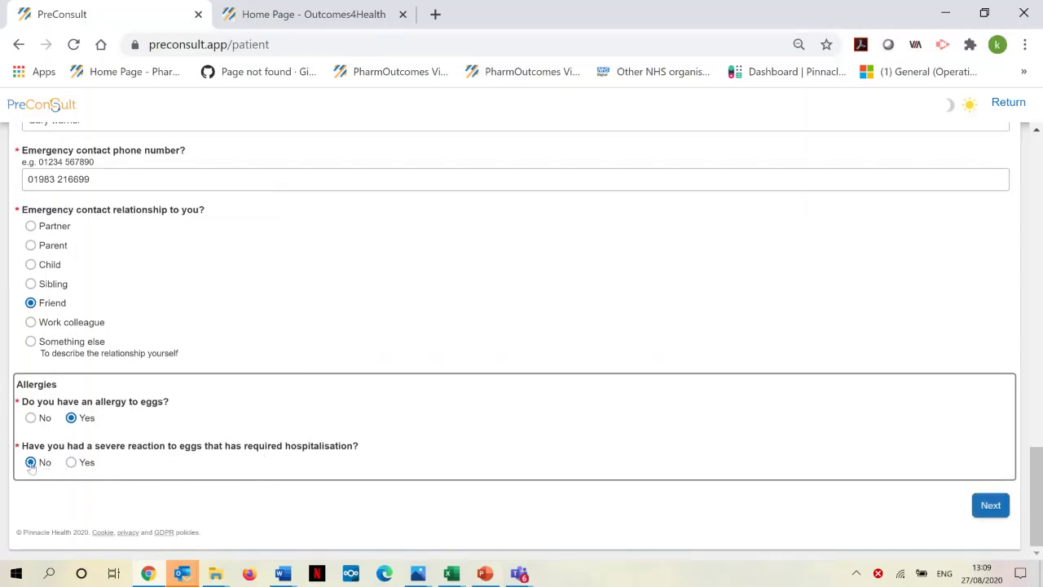
pyautogui.click(991, 506)
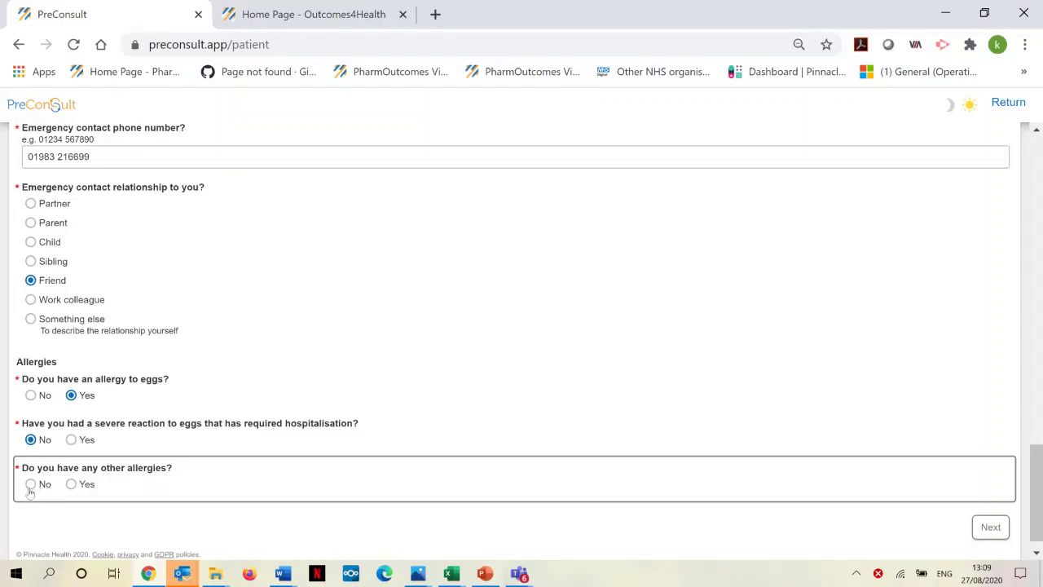
# Step: Record other allergies as 'Nuts' and send the completed questionnaire
pyautogui.click(71, 485)
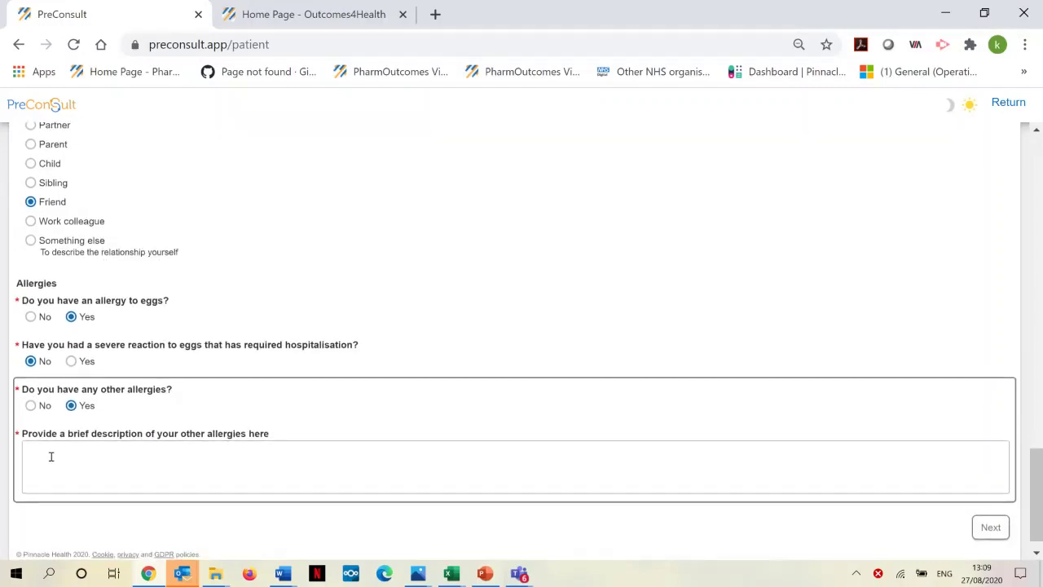
pyautogui.click(47, 451)
pyautogui.write('Nuts')
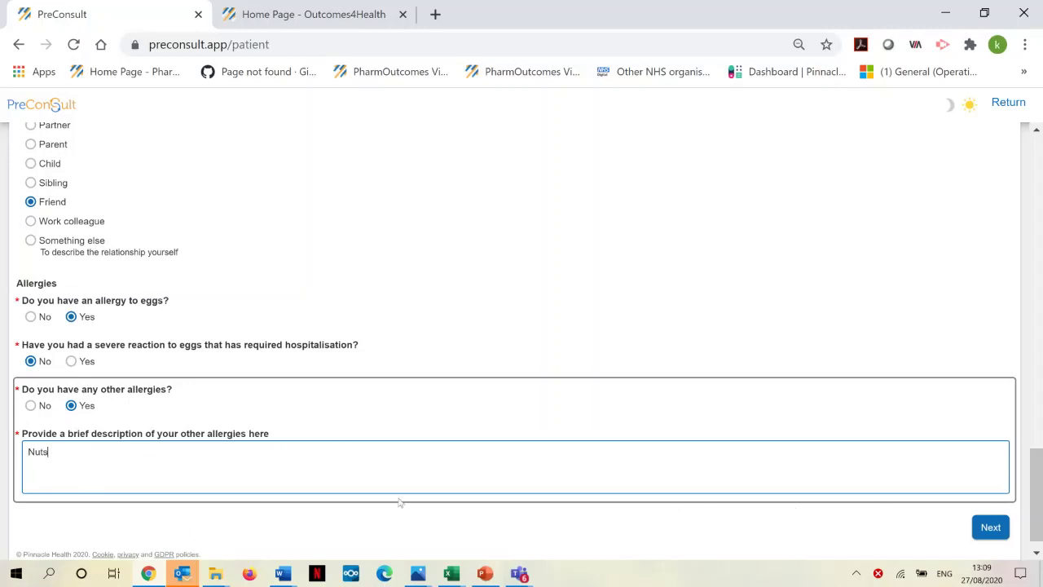
pyautogui.click(991, 527)
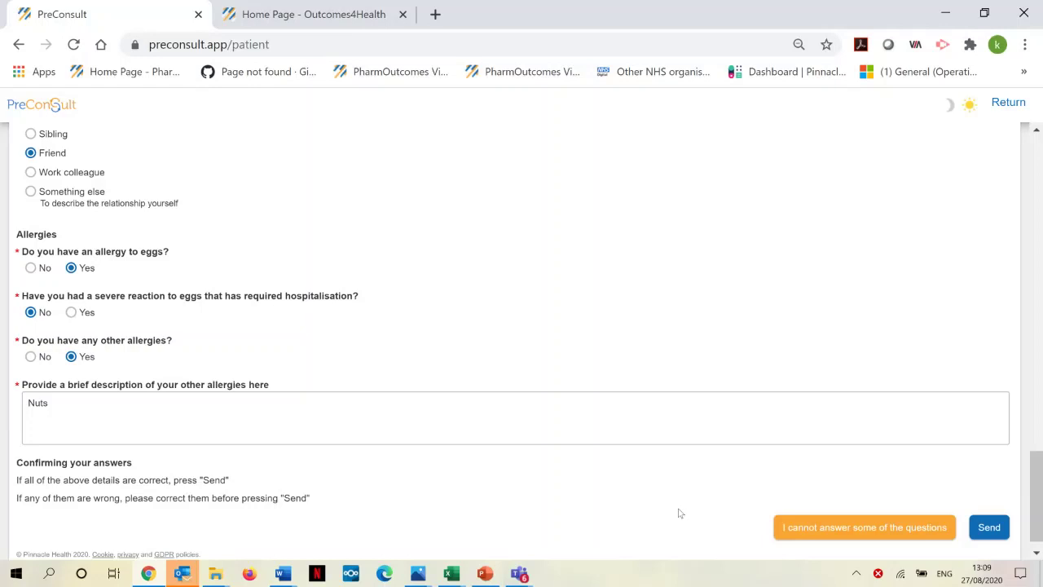
pyautogui.click(987, 530)
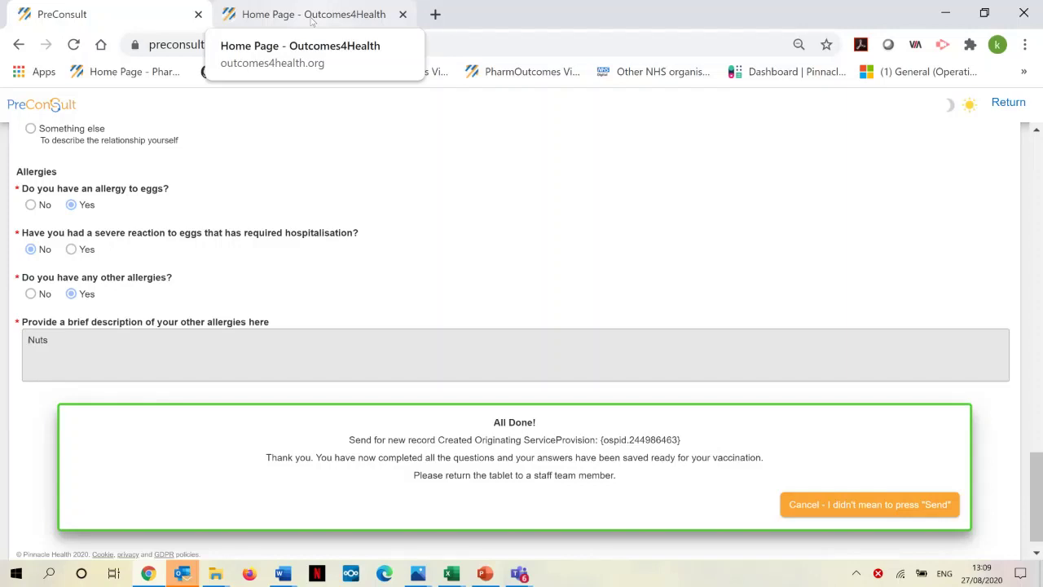
# Step: In the Outcomes4Health tab, confirm the first and sixth security letters and decline saving the password
pyautogui.click(311, 22)
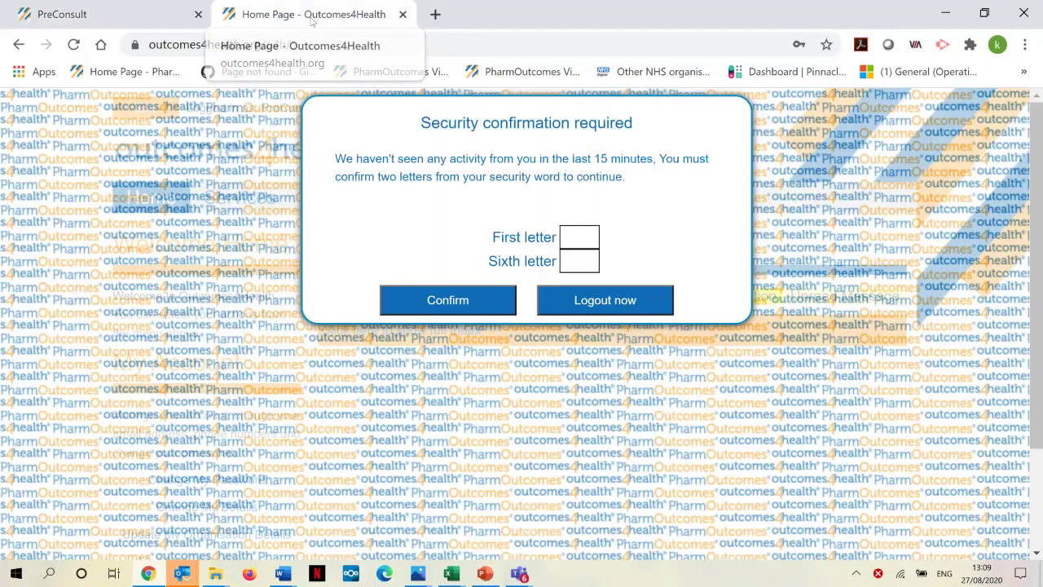
pyautogui.click(574, 236)
pyautogui.write('s')
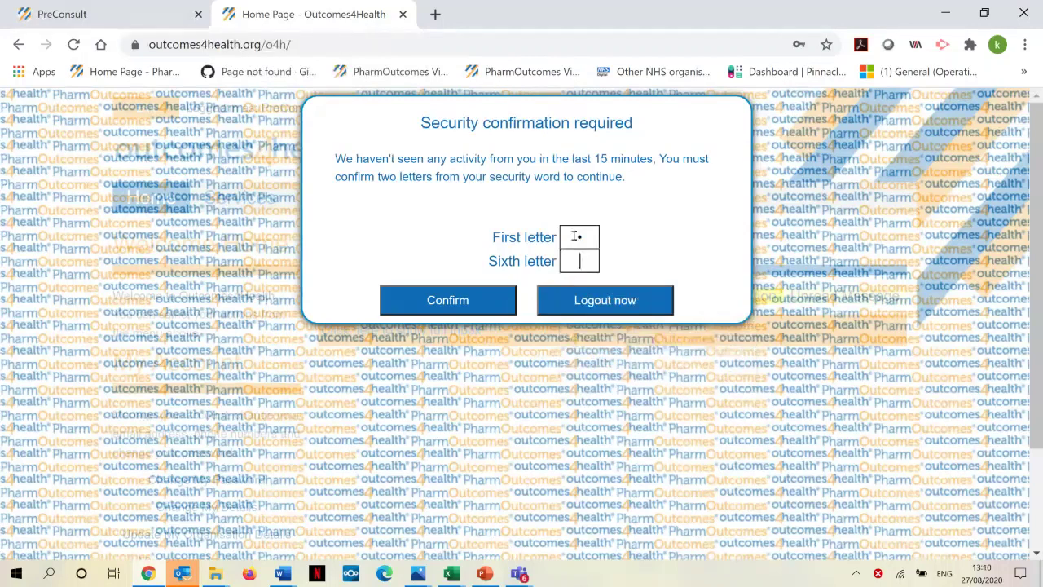
pyautogui.press('Tab')
pyautogui.write('e')
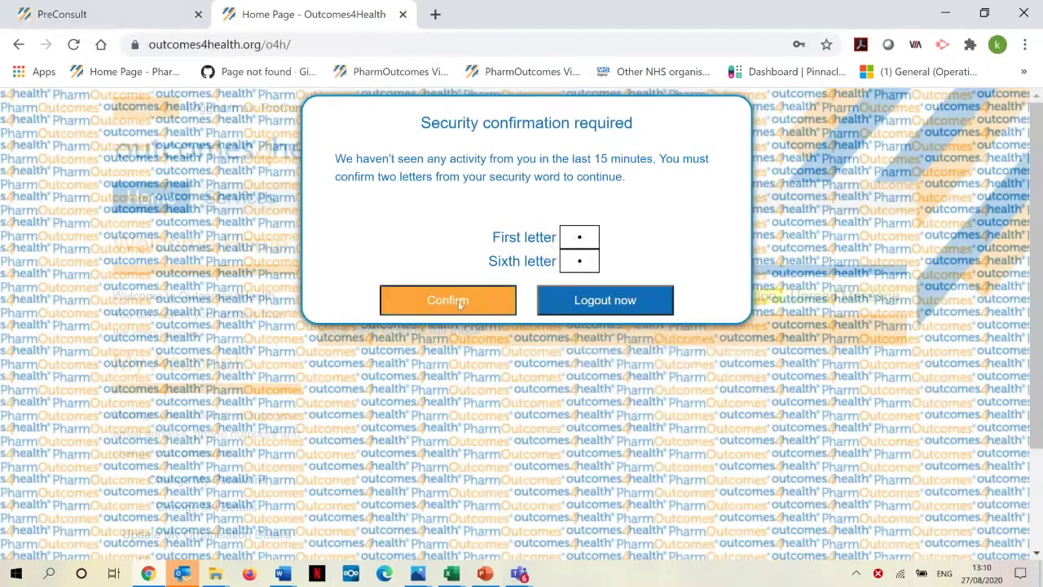
pyautogui.click(458, 301)
pyautogui.click(788, 323)
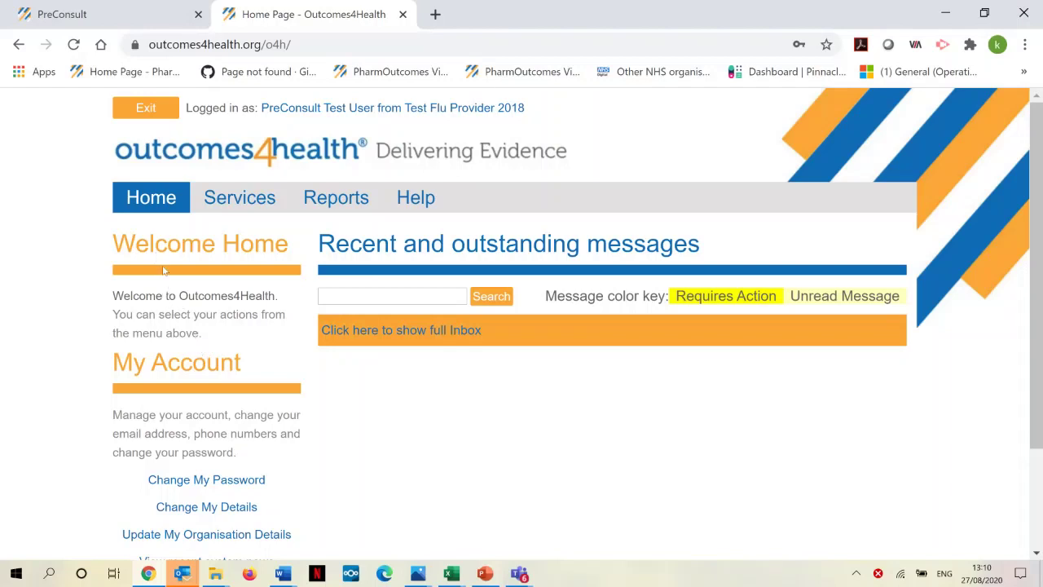
# Step: Open the newest pending 'Advanced Service - Flu 2020/21' record from the Services list
pyautogui.click(232, 206)
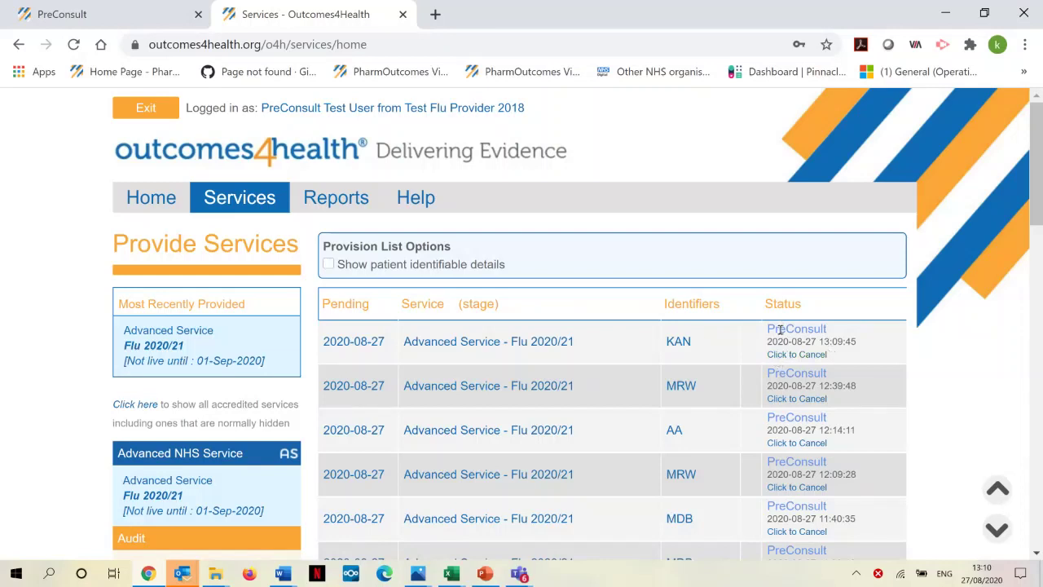
pyautogui.click(463, 345)
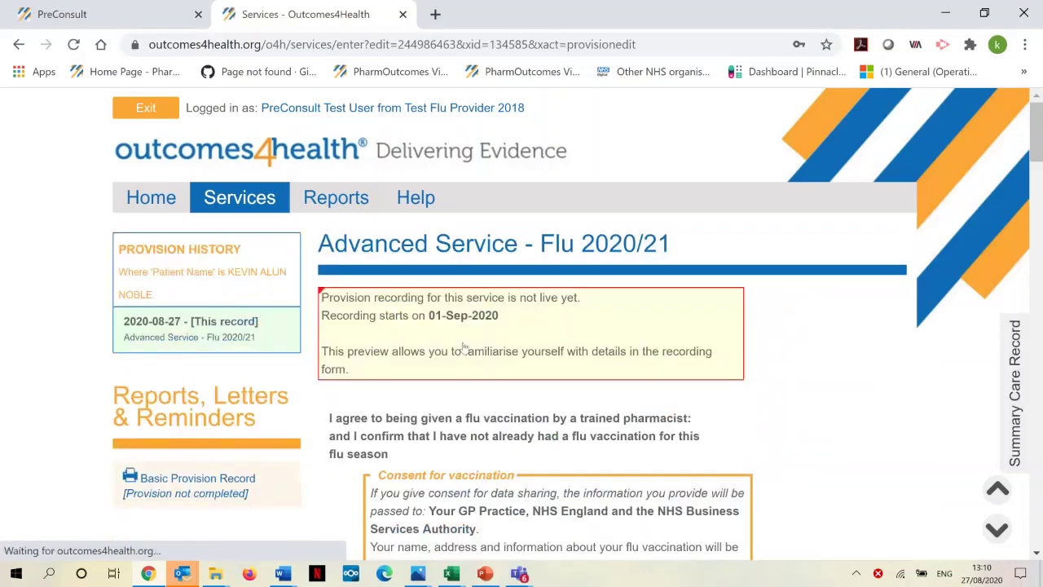
pyautogui.scroll(-2, 812, 340)
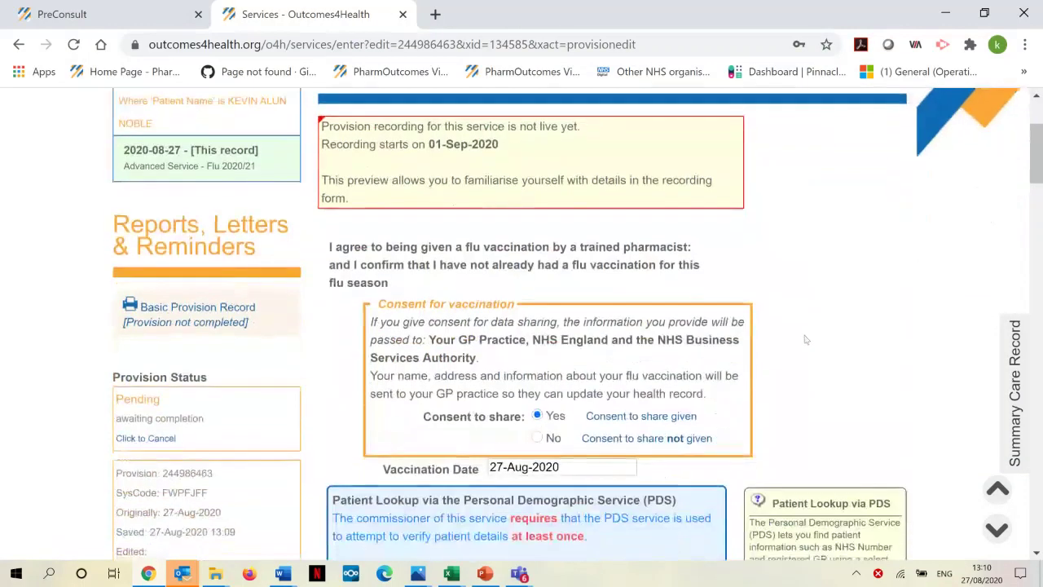
# Step: Review the pre-filled flu form, including allergies and Chronic respiratory disease eligibility
pyautogui.scroll(-1, 808, 318)
pyautogui.scroll(-1, 808, 319)
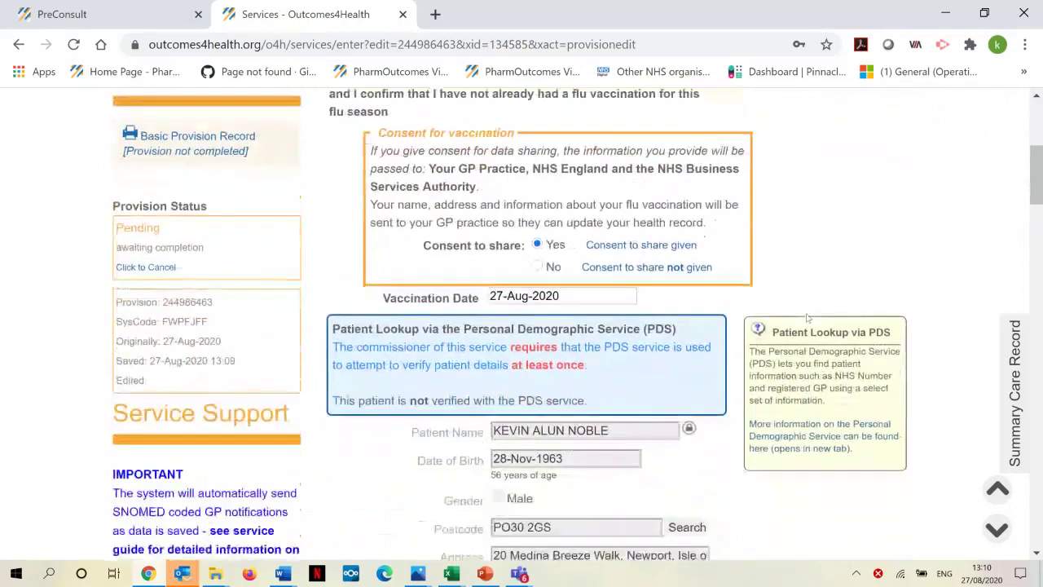
pyautogui.scroll(-3, 795, 305)
pyautogui.scroll(-4, 783, 291)
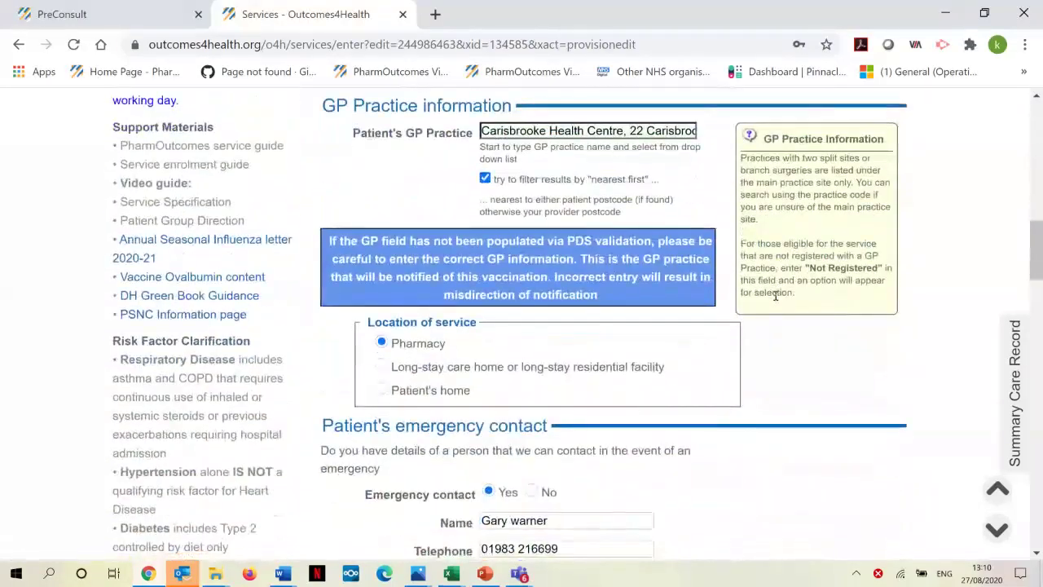
pyautogui.scroll(-4, 775, 298)
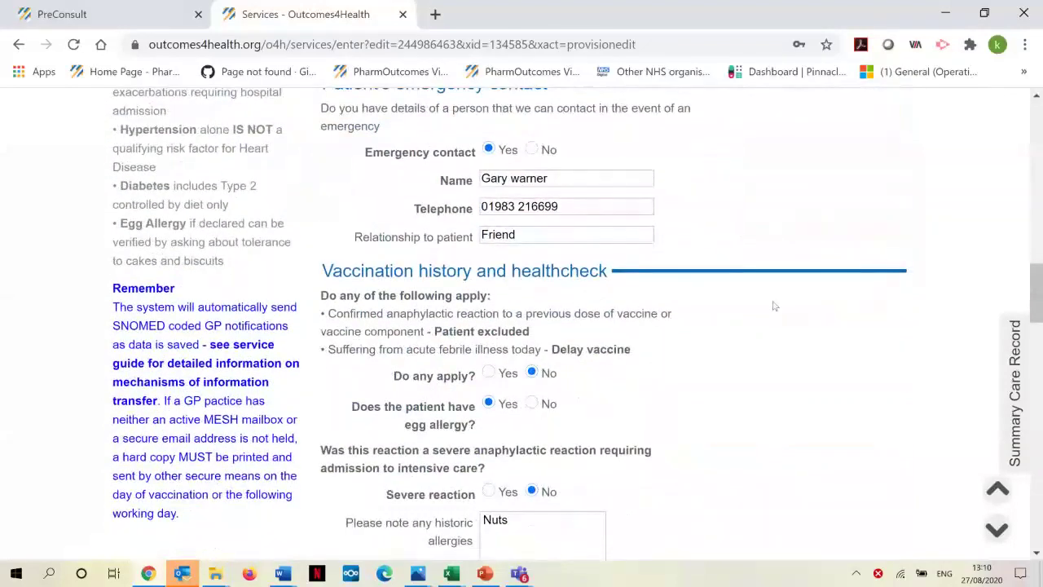
pyautogui.scroll(-4, 775, 306)
pyautogui.scroll(-4, 775, 306)
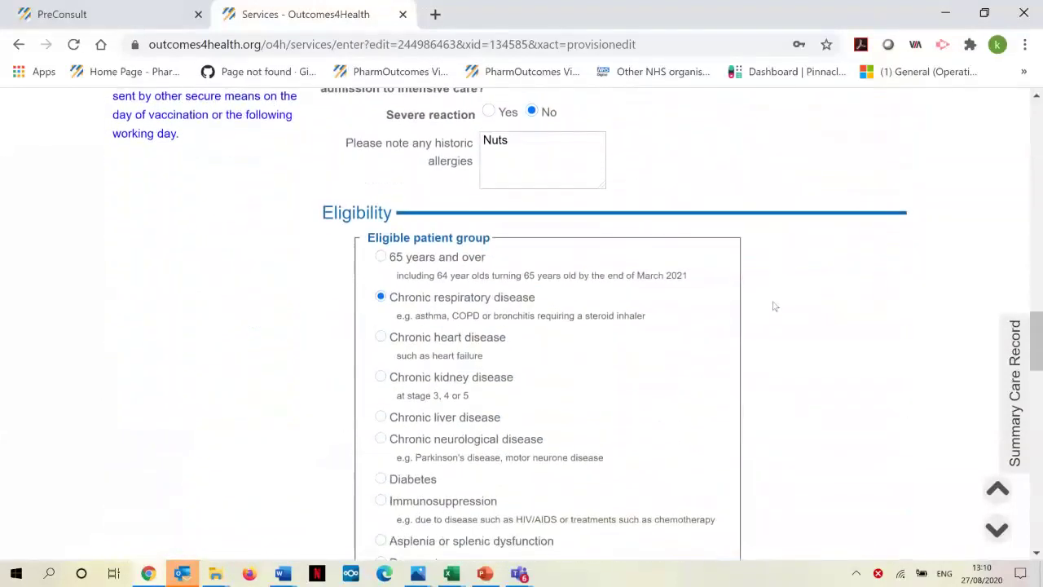
pyautogui.scroll(-4, 775, 307)
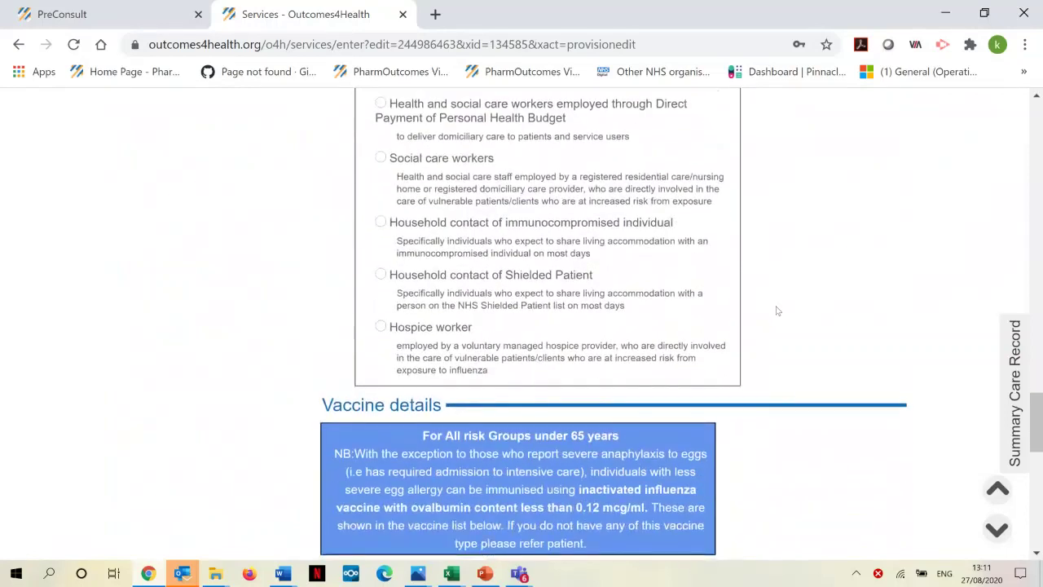
pyautogui.scroll(-1, 777, 312)
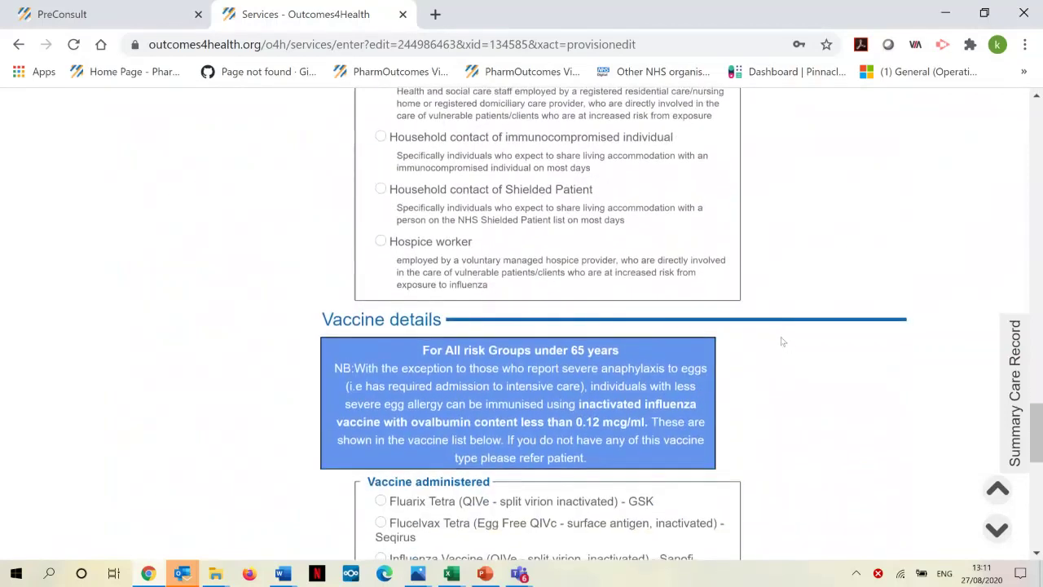
pyautogui.scroll(-2, 783, 339)
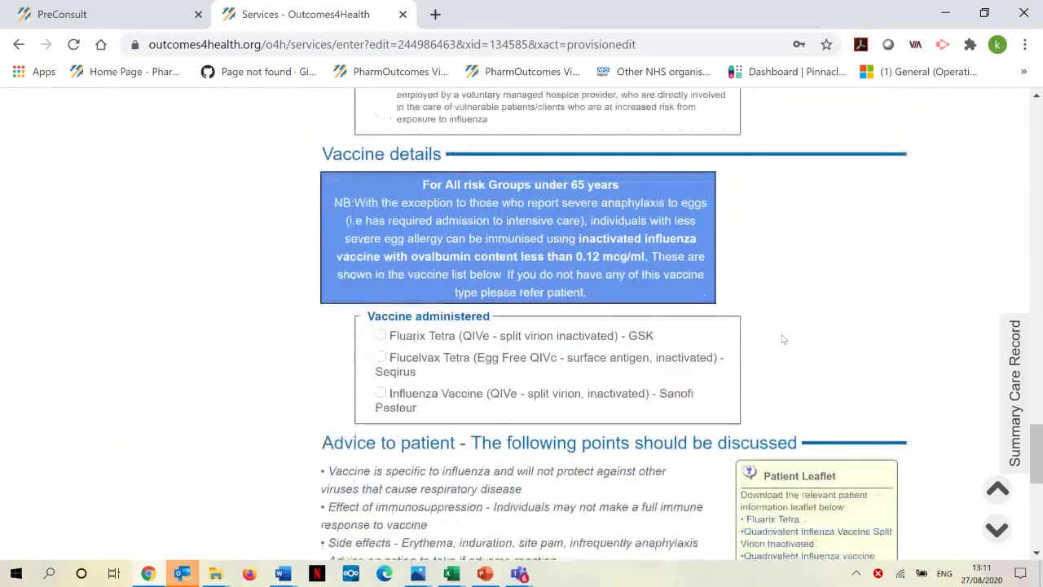